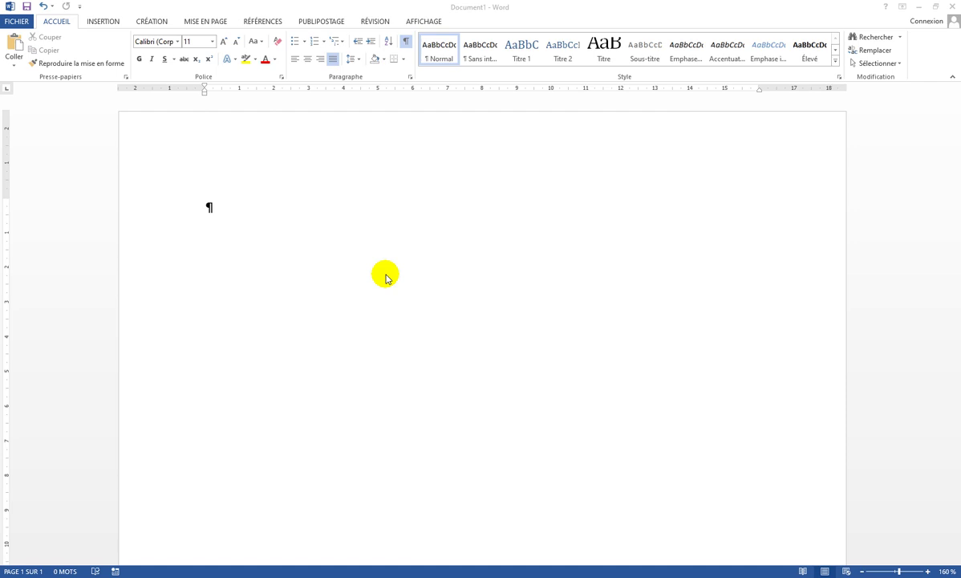
Insert the predefined "Matrice" quick table into the blank document and undo the insertion.
left_click(99, 22)
left_click(100, 24)
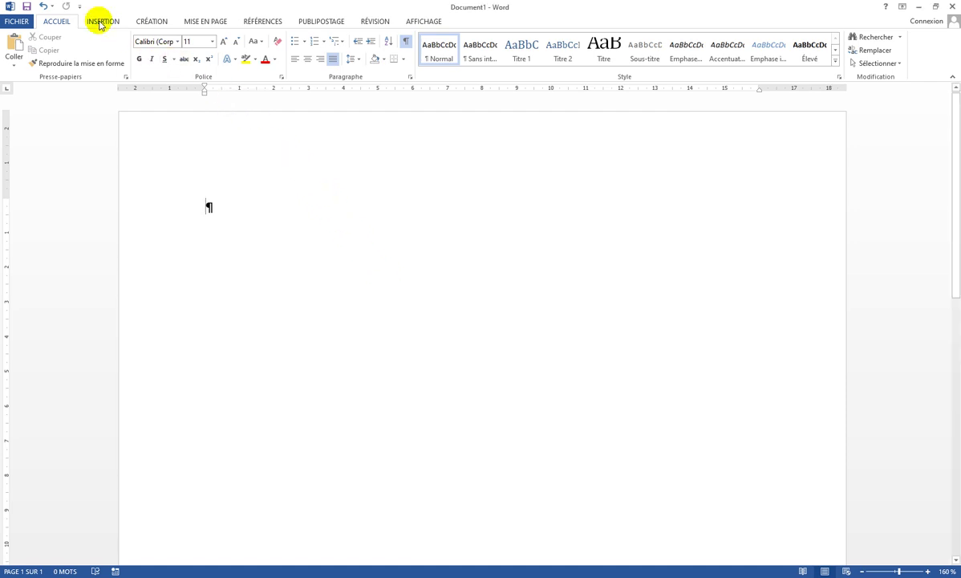
left_click(100, 23)
left_click(94, 58)
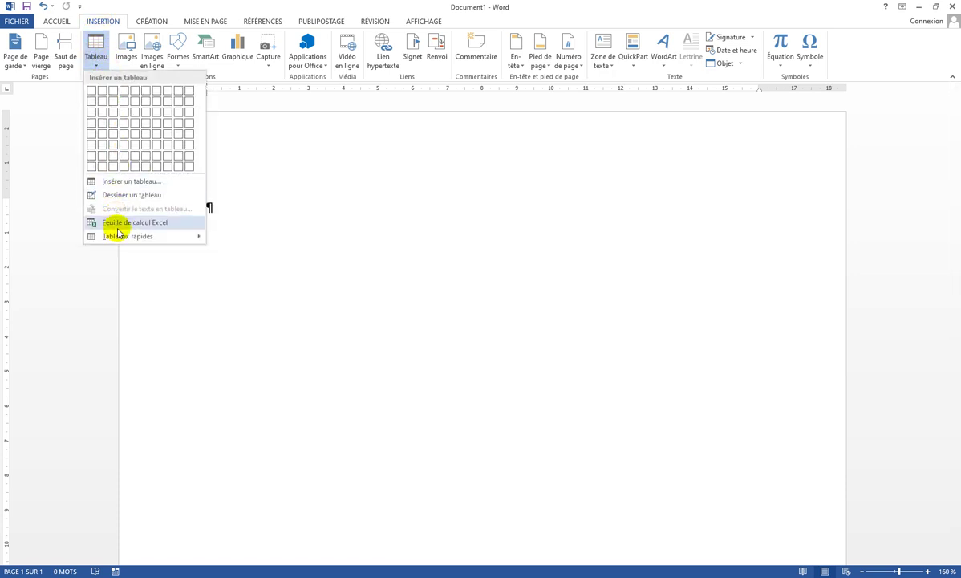
mouse_move(118, 238)
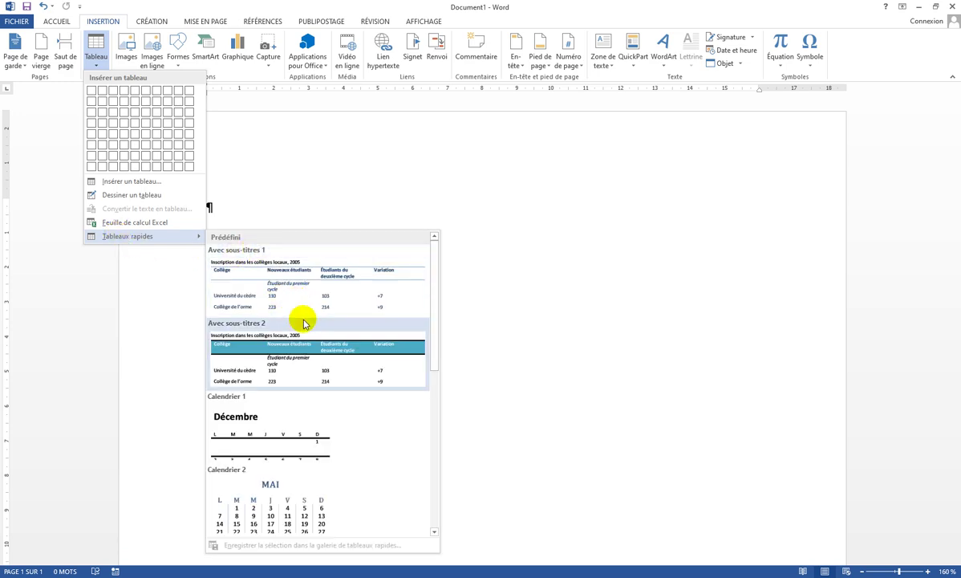
scroll(300, 343, "down", 5)
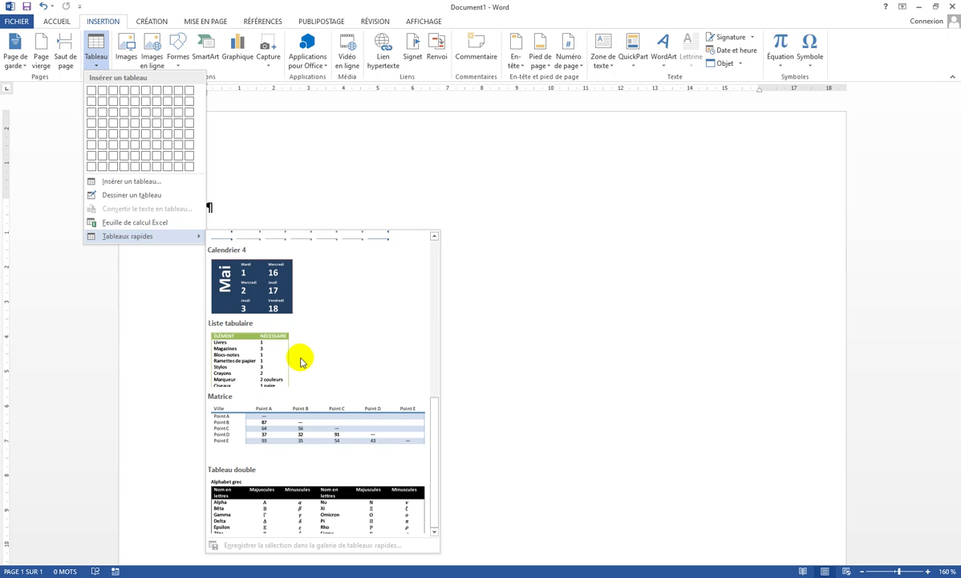
left_click(281, 431)
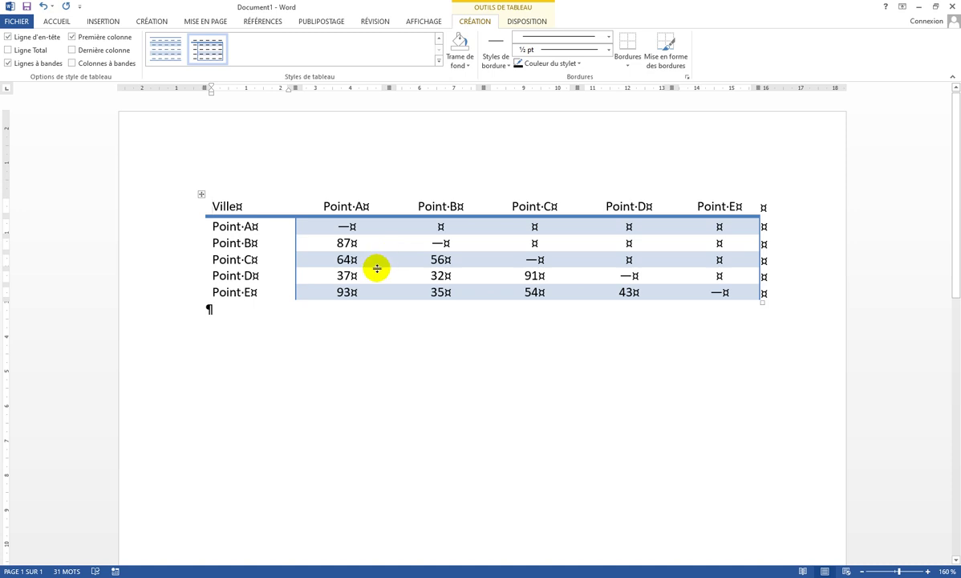
key("ctrl+z")
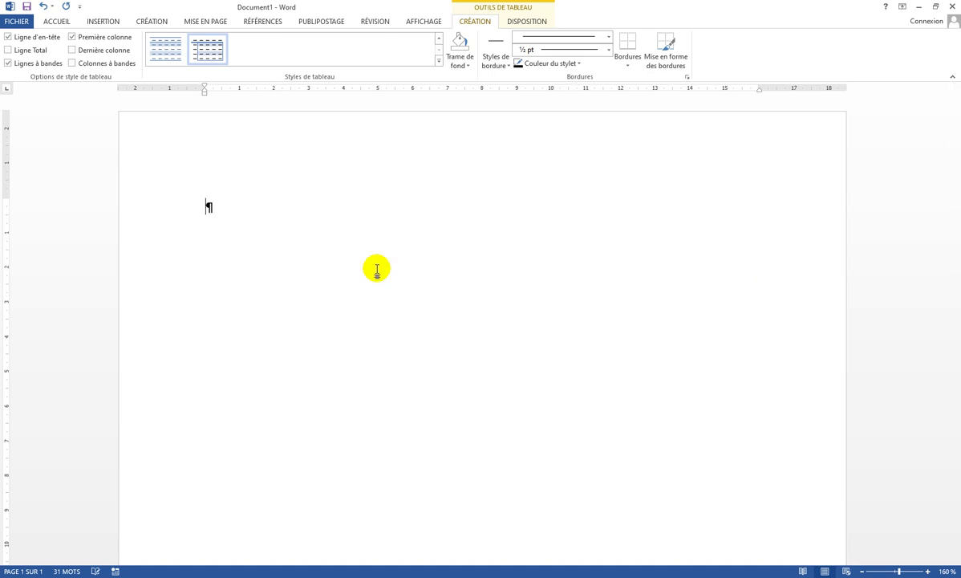
Draw a table outline by hand, about 15 cm wide and 8 cm high, near the page's upper margin.
left_click(104, 24)
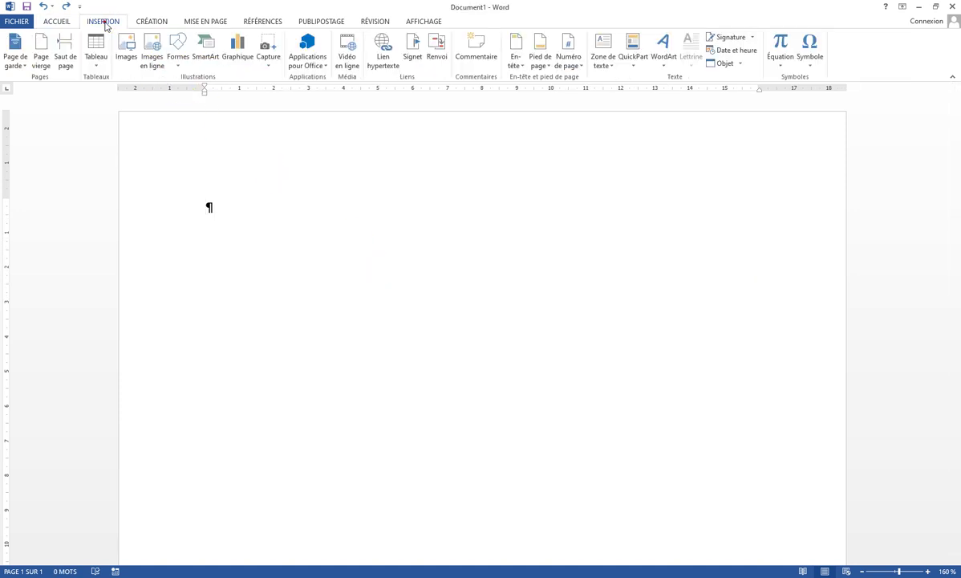
left_click(96, 56)
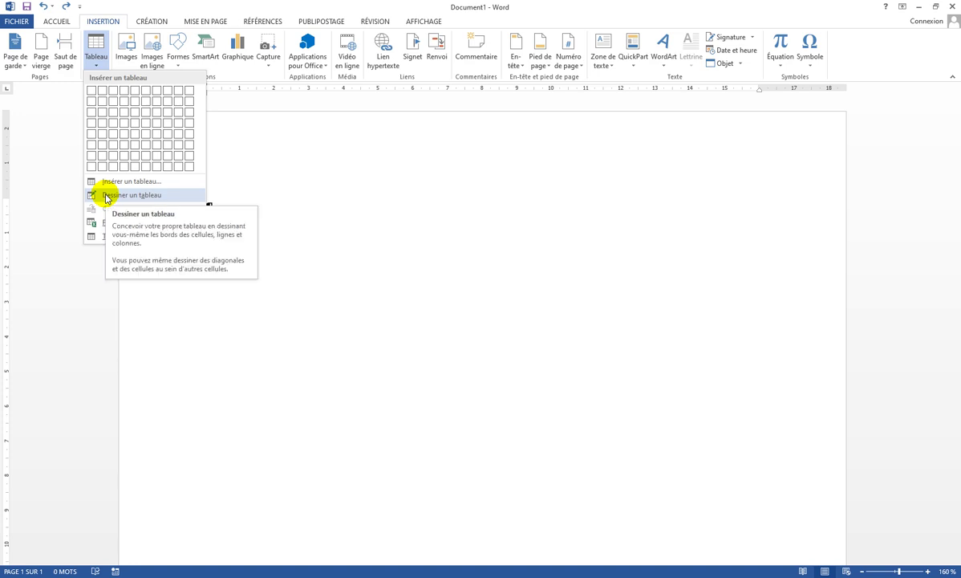
left_click(132, 195)
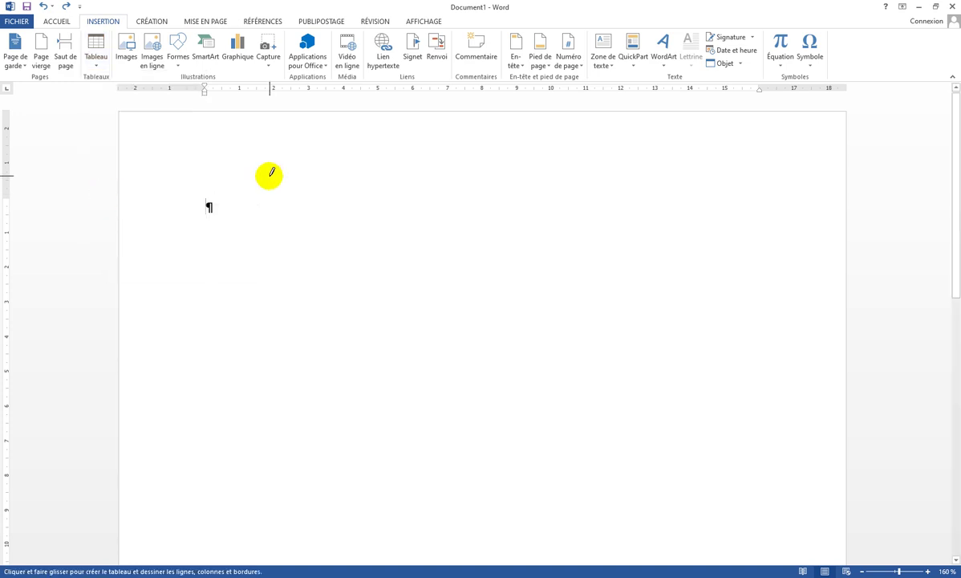
mouse_move(232, 185)
left_mouse_down()
mouse_move(311, 251)
mouse_move(451, 306)
mouse_move(586, 386)
mouse_move(759, 465)
left_mouse_up()
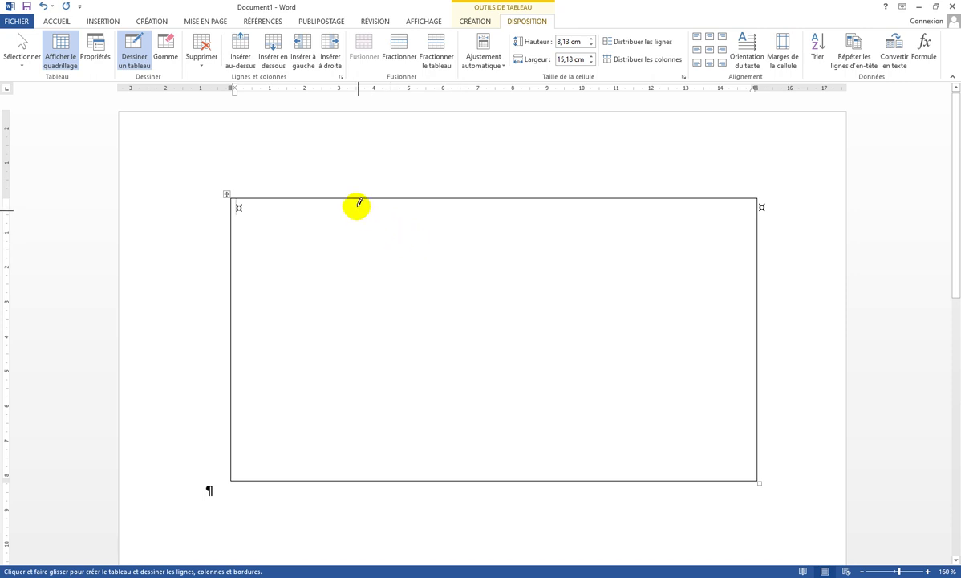
Draw two vertical and two horizontal lines inside the outline to divide it into three columns and three rows.
mouse_move(361, 193)
left_mouse_down()
mouse_move(372, 251)
mouse_move(338, 438)
mouse_move(354, 476)
left_mouse_up()
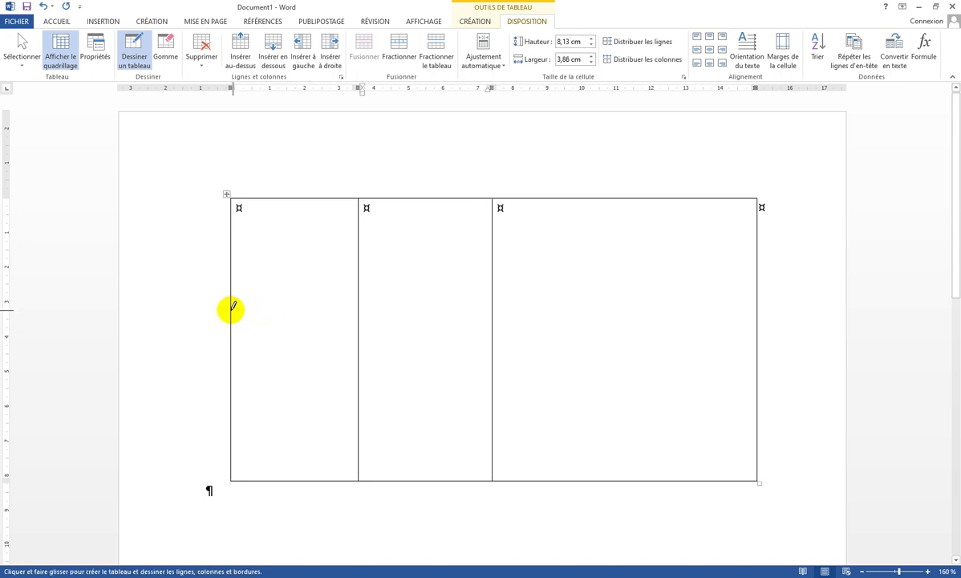
mouse_move(230, 310)
left_mouse_down()
mouse_move(656, 315)
mouse_move(498, 336)
left_mouse_up()
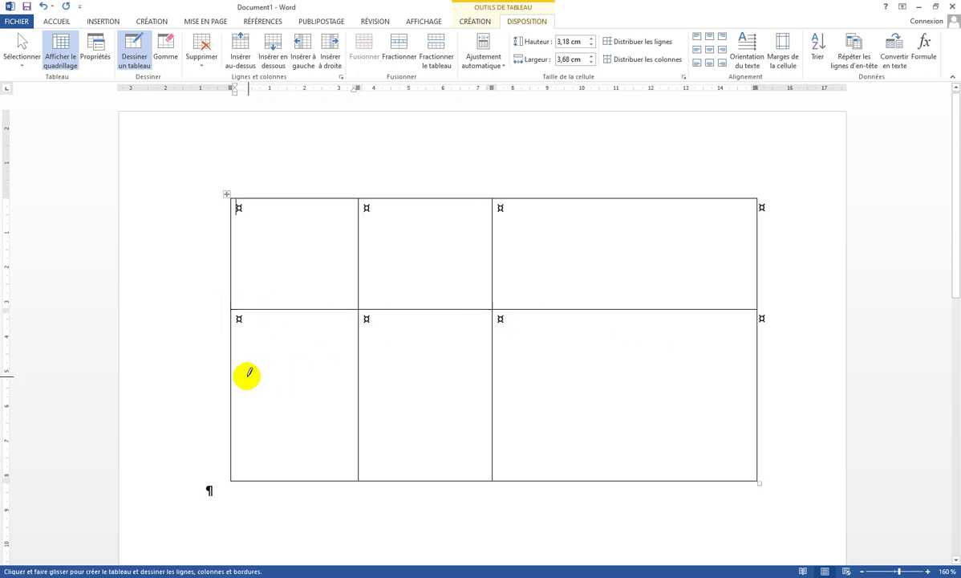
left_click_drag(235, 381, 624, 382)
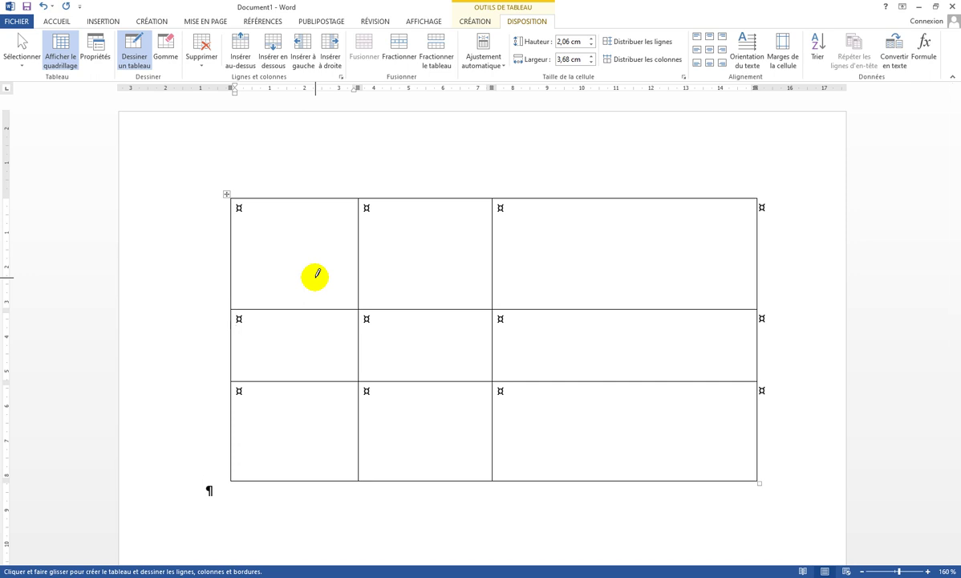
Stop drawing and delete the entire hand-drawn table.
key("Escape")
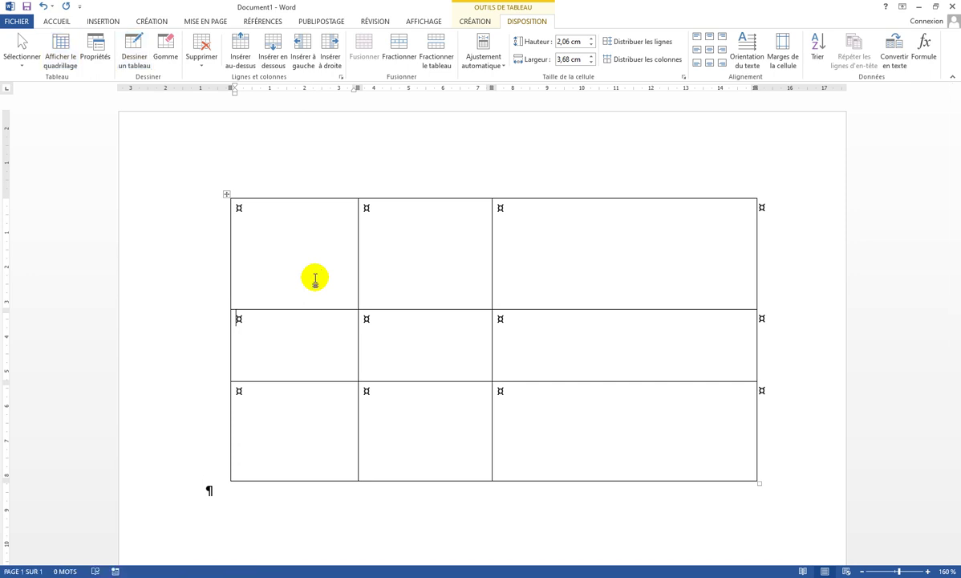
left_click(227, 195)
key("BackSpace")
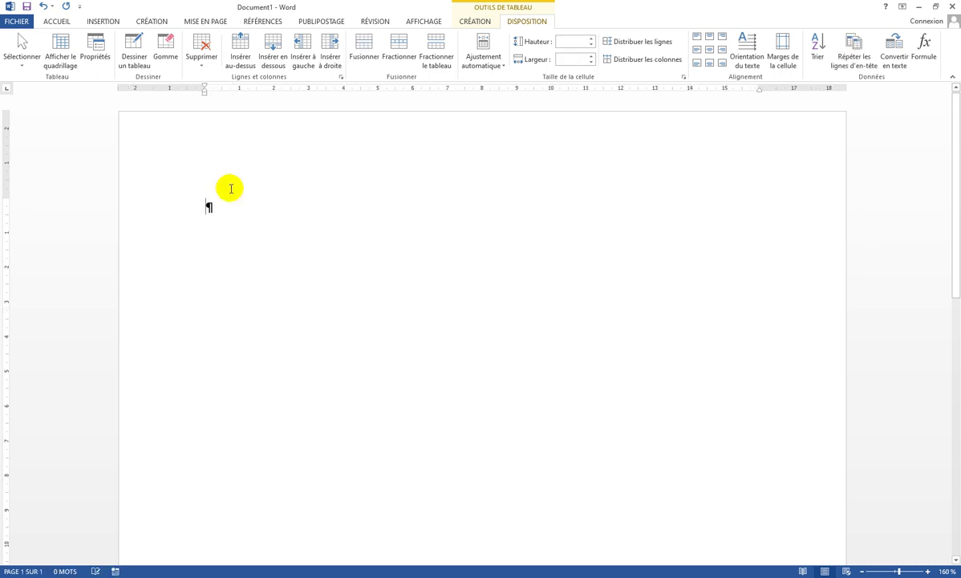
Insert a table of 5 columns by 4 rows using the size grid and undo the insertion.
left_click(100, 21)
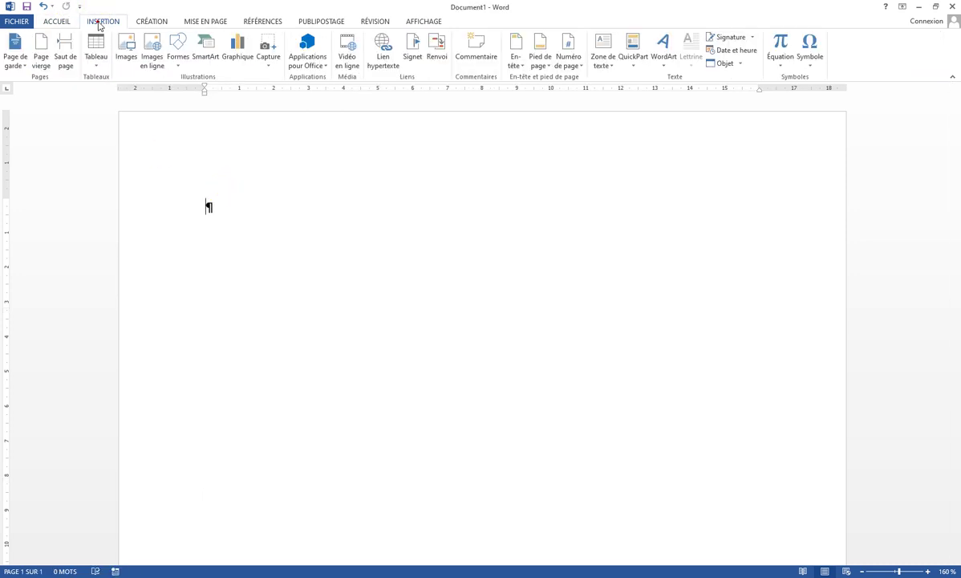
left_click(96, 64)
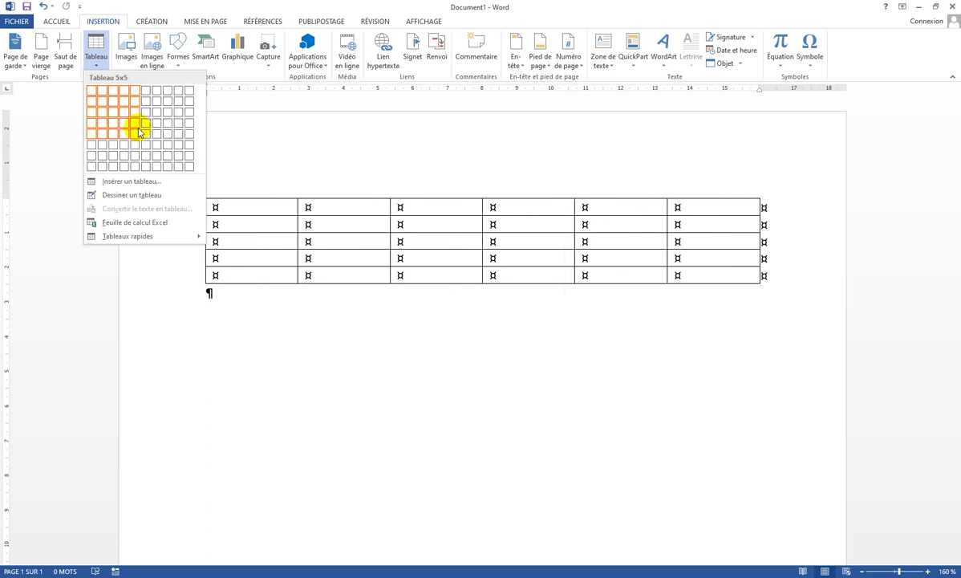
left_click(137, 129)
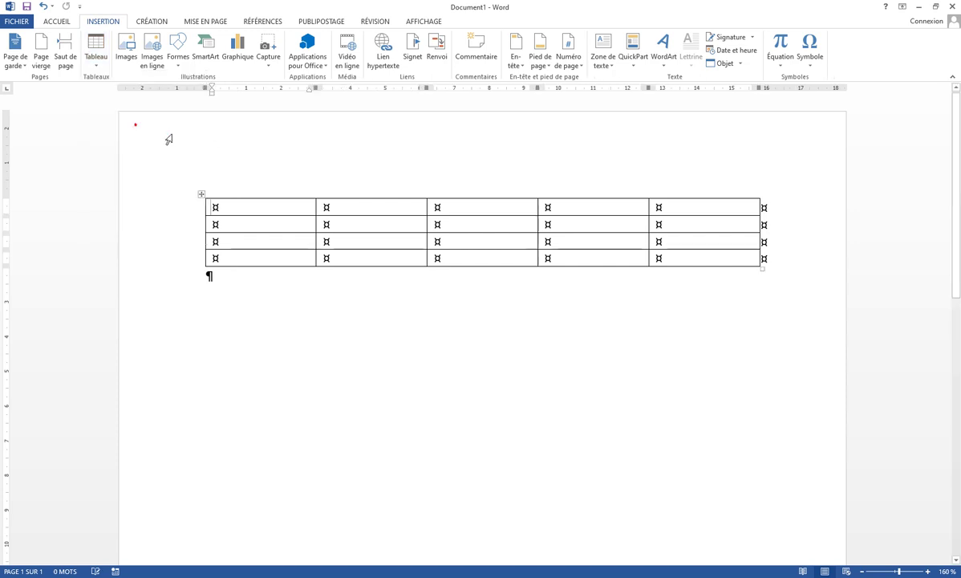
key("ctrl+z")
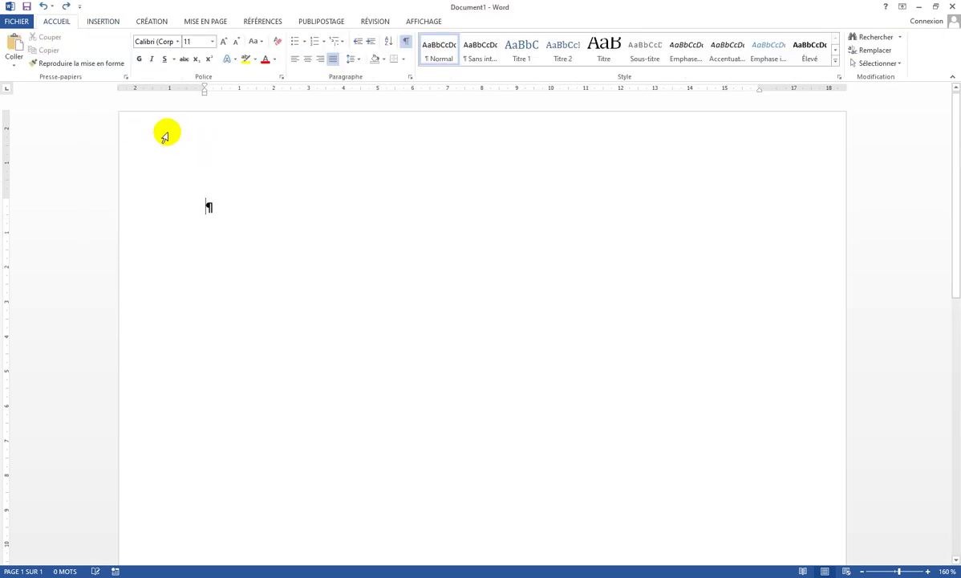
Insert a table with 4 columns, 3 rows and automatic fixed column width through the table settings, and undo it.
left_click(101, 20)
left_click(96, 53)
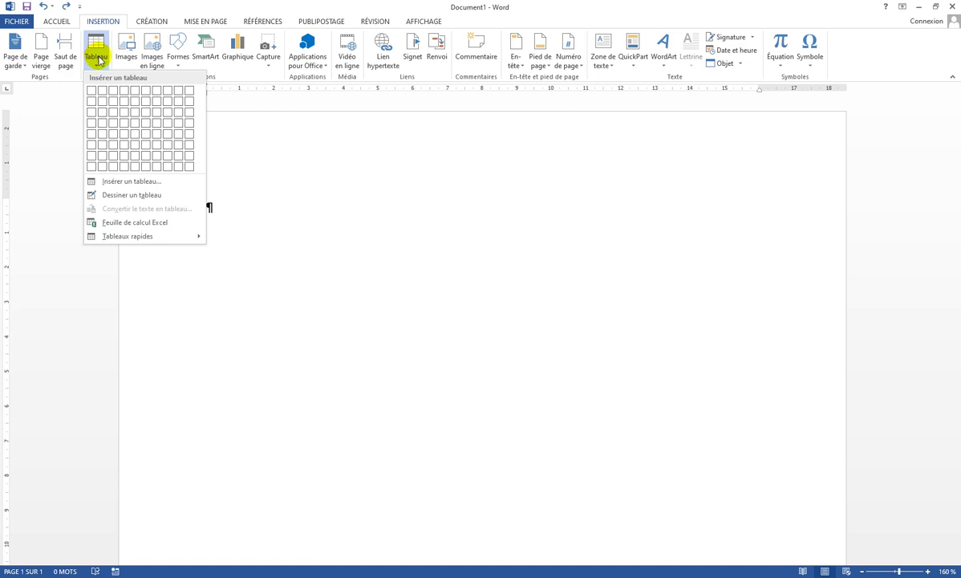
left_click(120, 183)
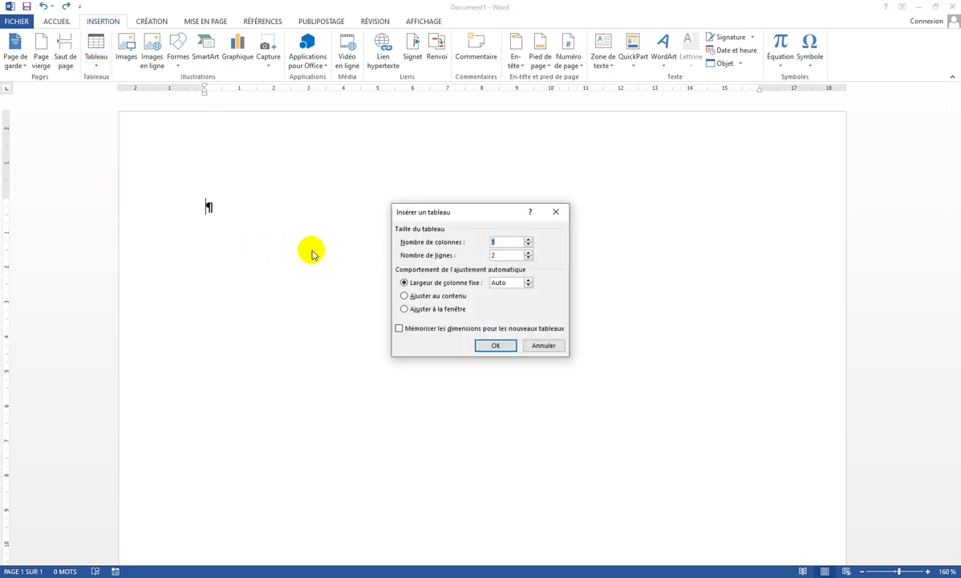
left_click(528, 245)
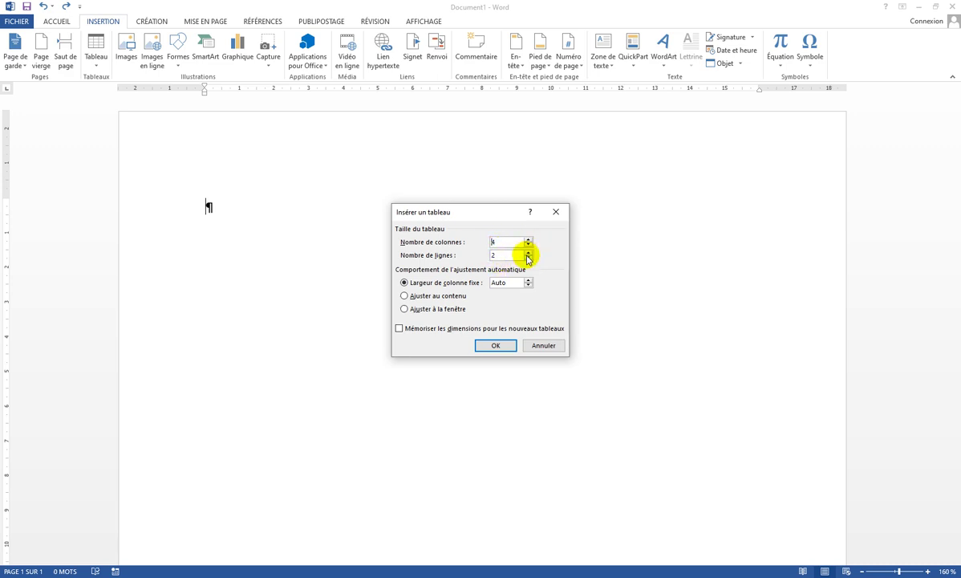
left_click(528, 252)
left_click(528, 240)
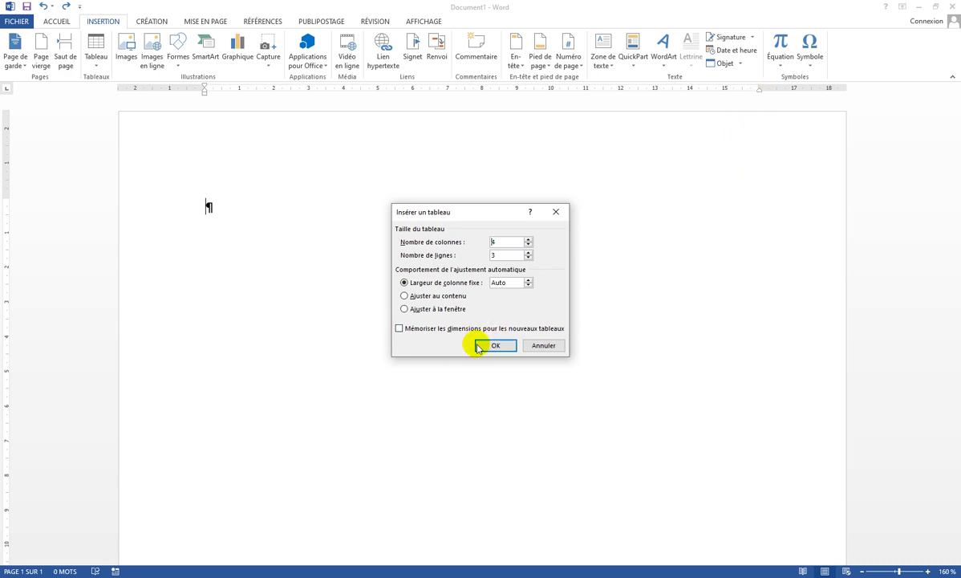
left_click(492, 345)
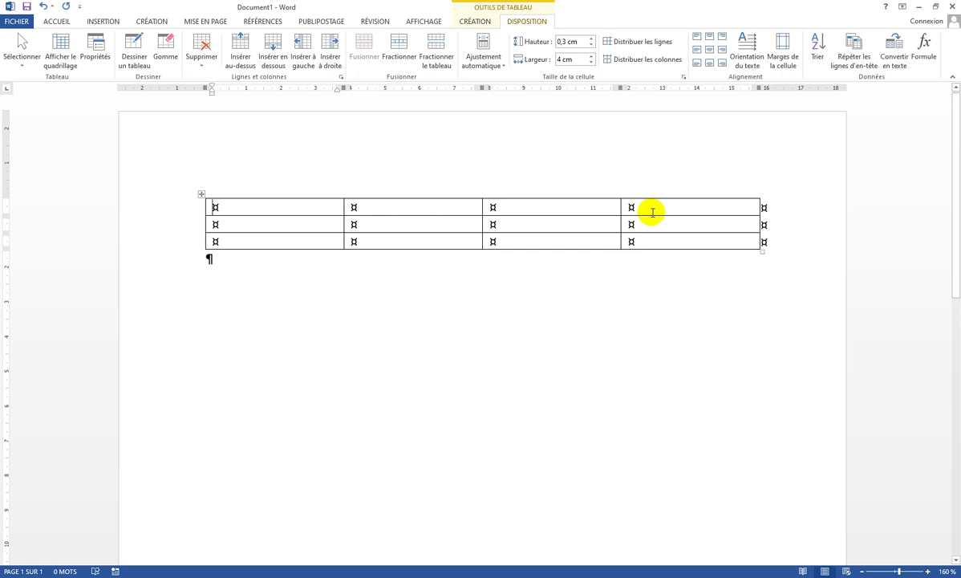
key("ctrl+z")
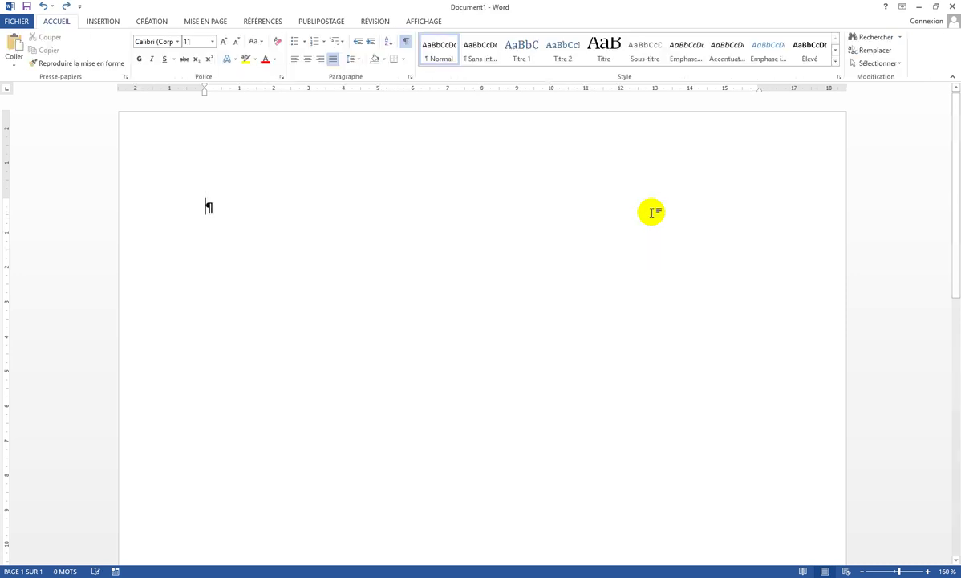
Insert a table with 5 columns, 2 rows and a fixed column width of about 2.5 cm, and undo it.
left_click(102, 22)
left_click(97, 58)
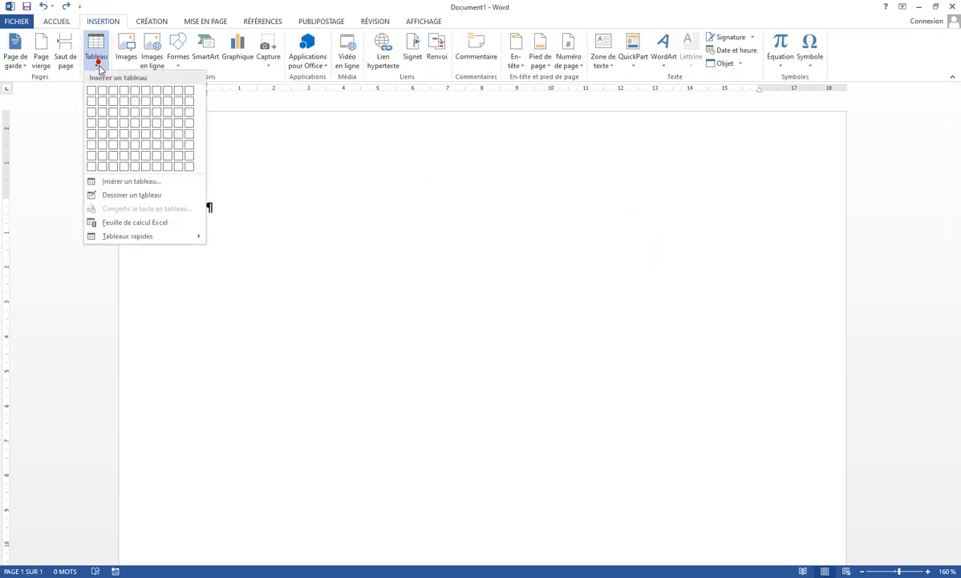
left_click(116, 182)
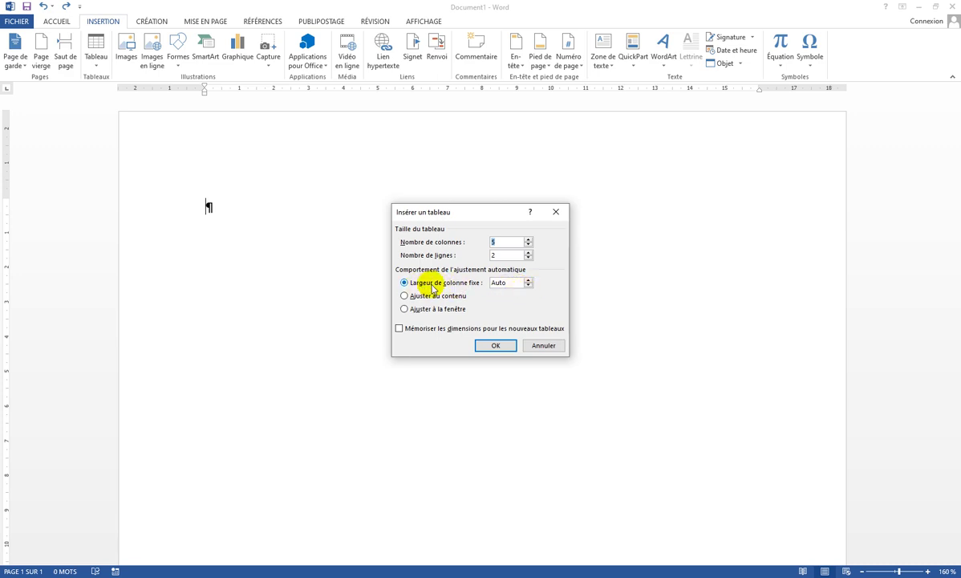
left_click(528, 281)
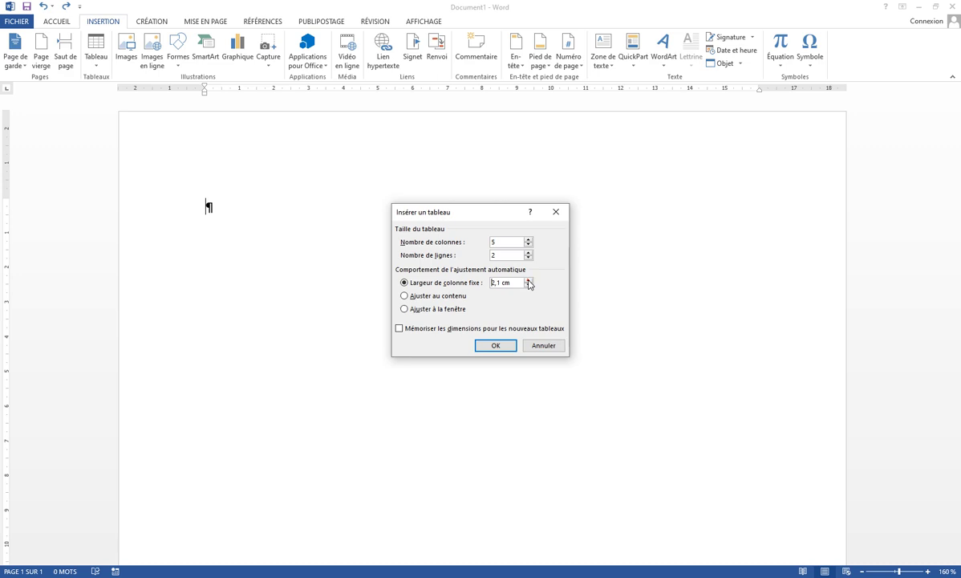
left_click(495, 345)
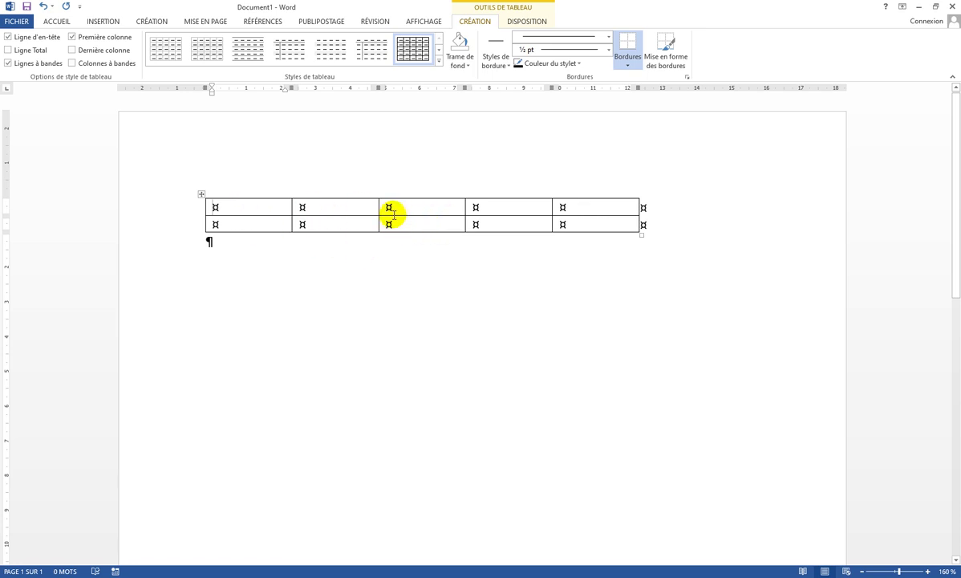
key("ctrl+z")
Insert a table with 7 columns and 9 rows, memorising these dimensions for new tables.
left_click(103, 21)
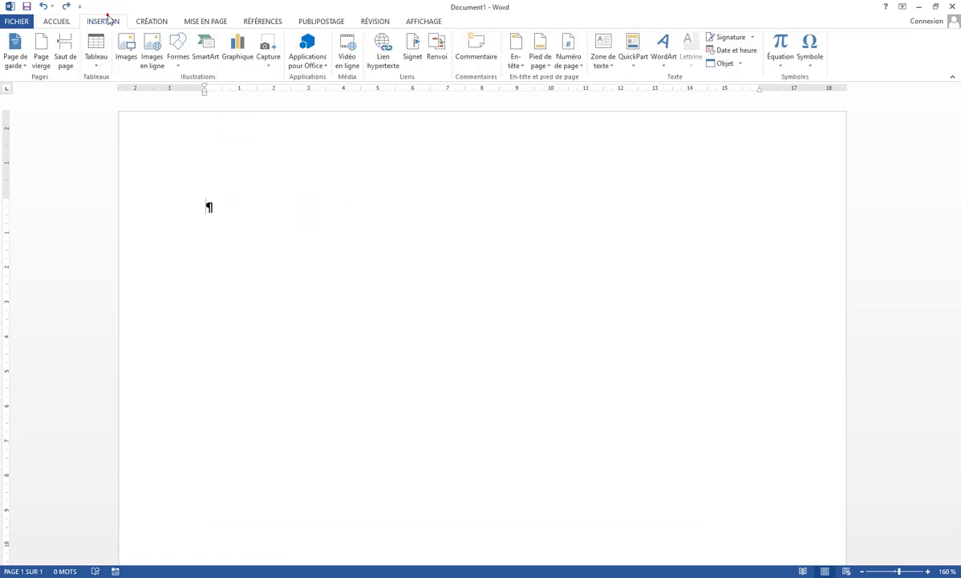
left_click(97, 56)
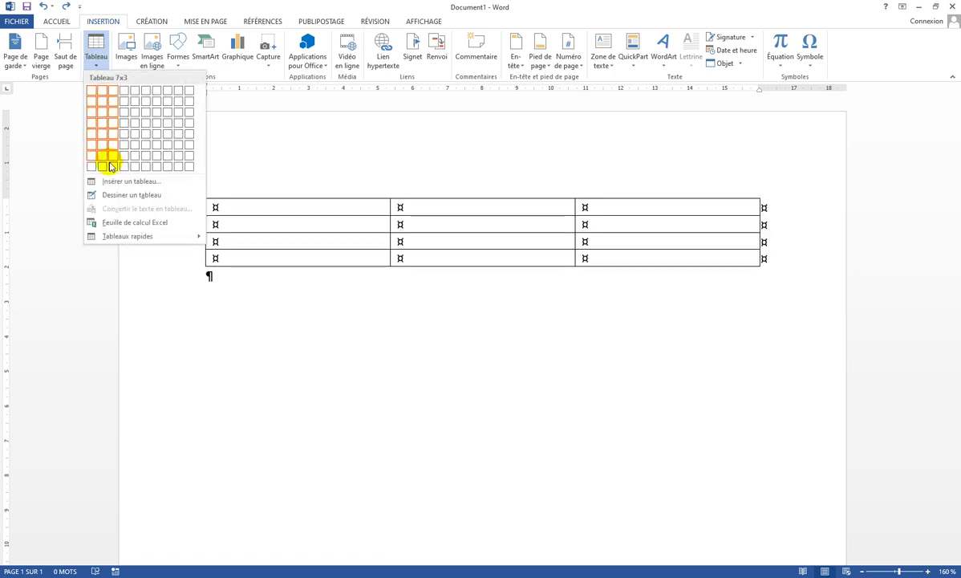
left_click(112, 183)
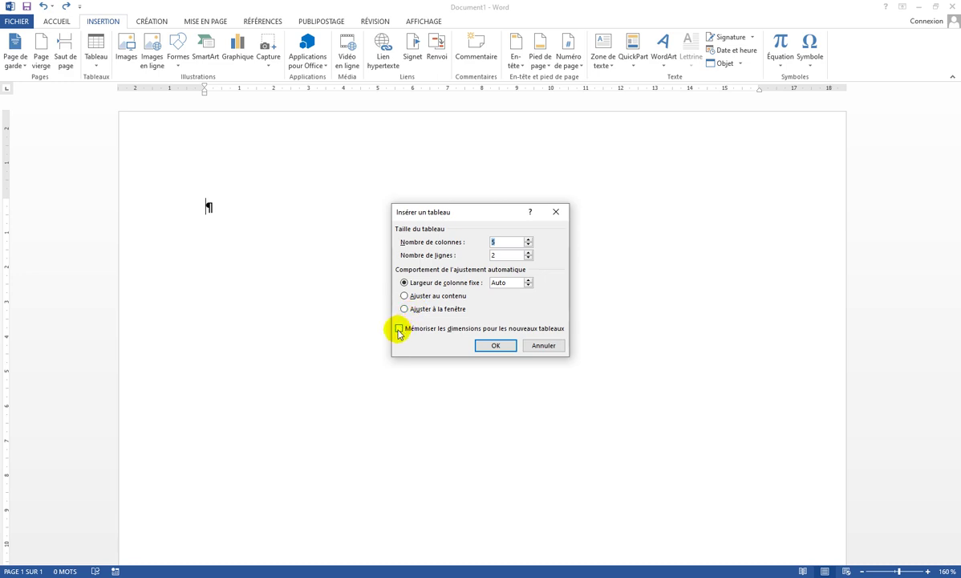
left_click(398, 328)
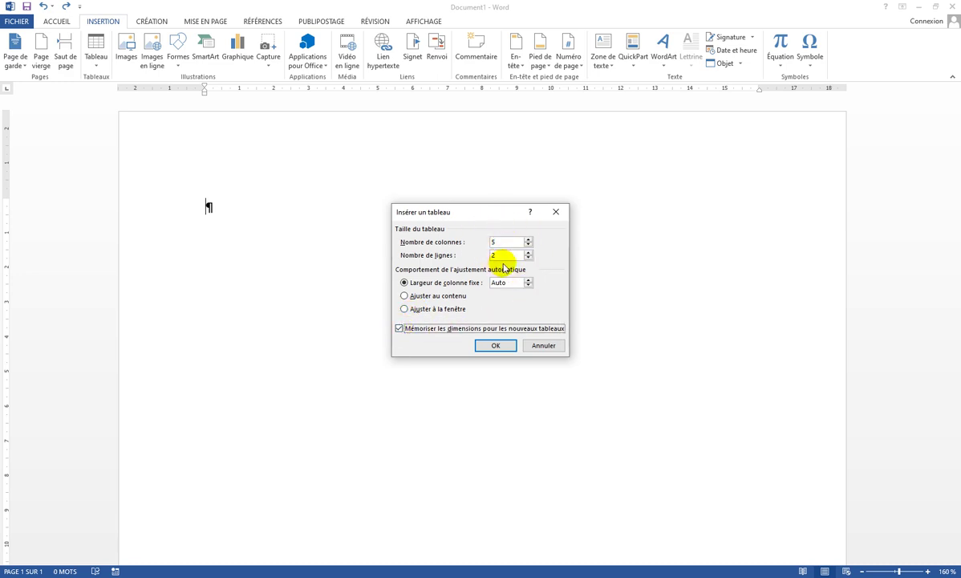
left_click(529, 240)
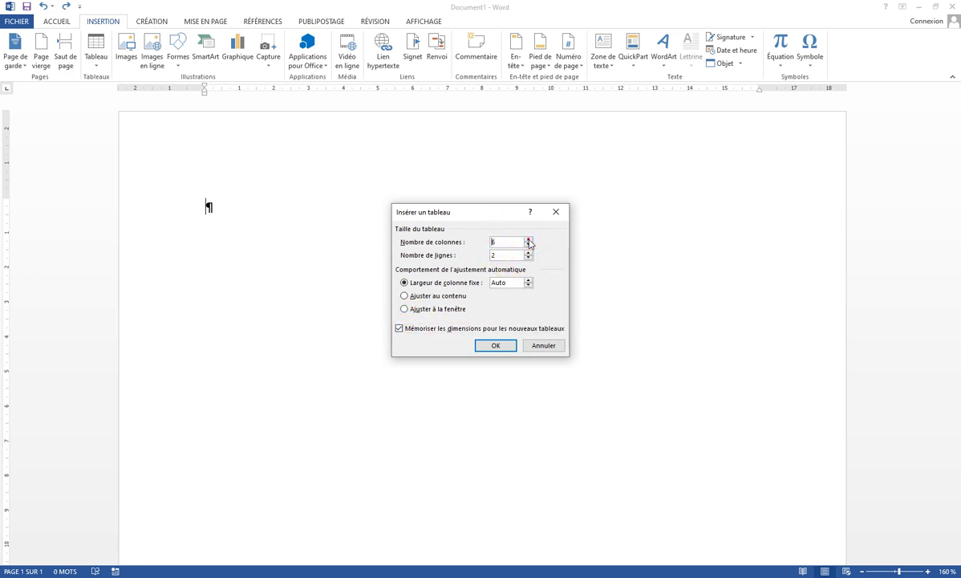
left_click(529, 252)
left_click(489, 346)
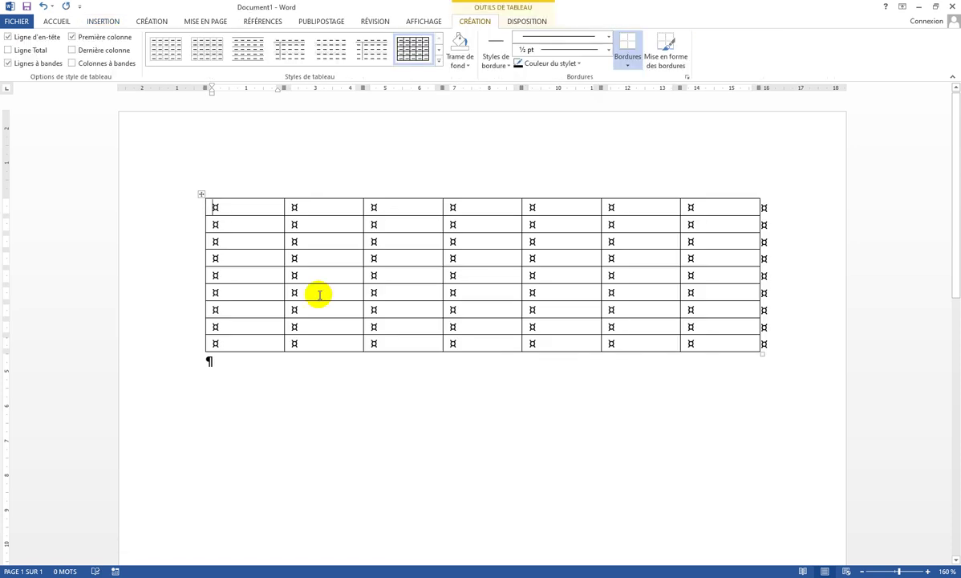
Undo the insertion of the table with 7 columns and 9 rows.
key("ctrl+z")
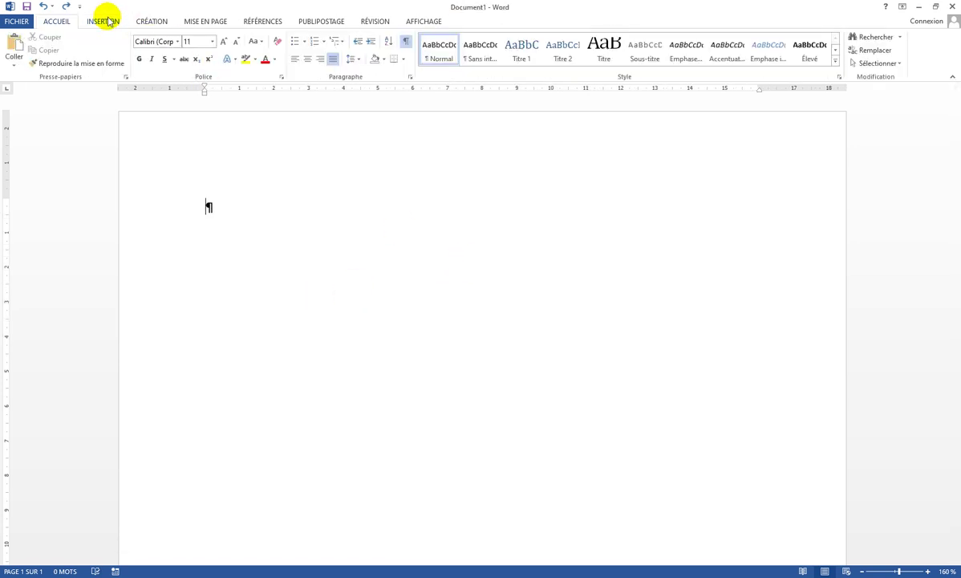
Insert a table with 4 columns and 3 rows fitted to its content through the table settings, and undo it.
left_click(105, 21)
left_click(96, 50)
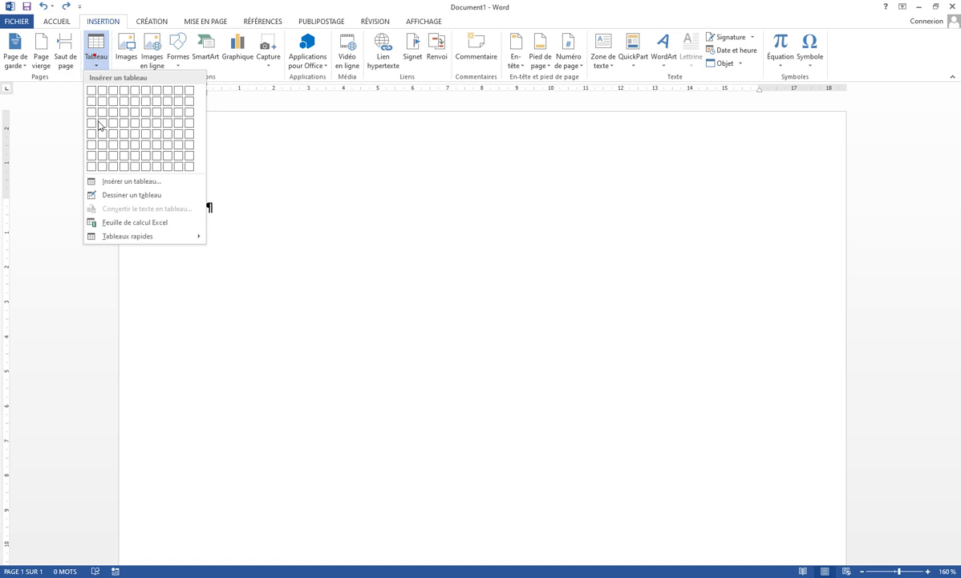
left_click(102, 182)
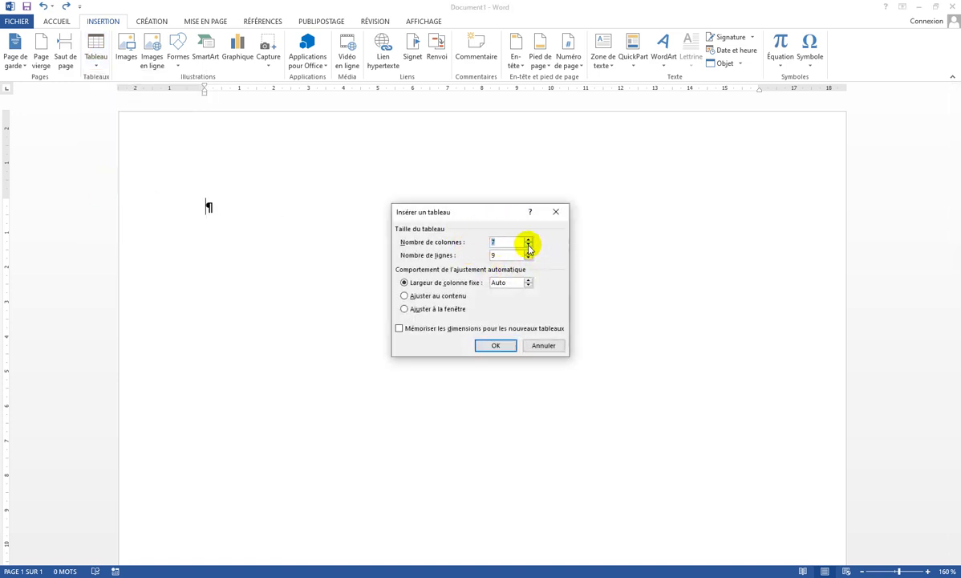
left_click(528, 245)
left_click(528, 257)
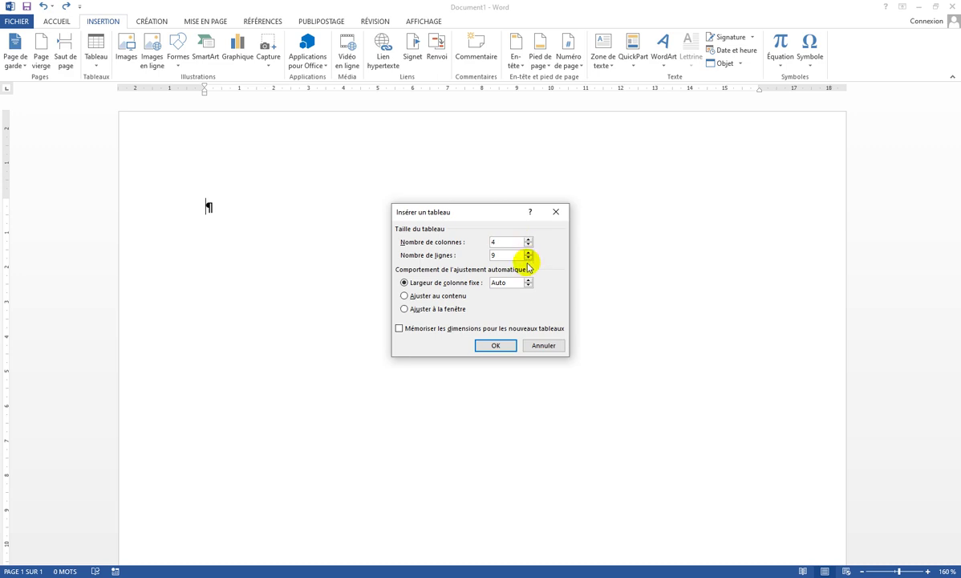
left_click(528, 258)
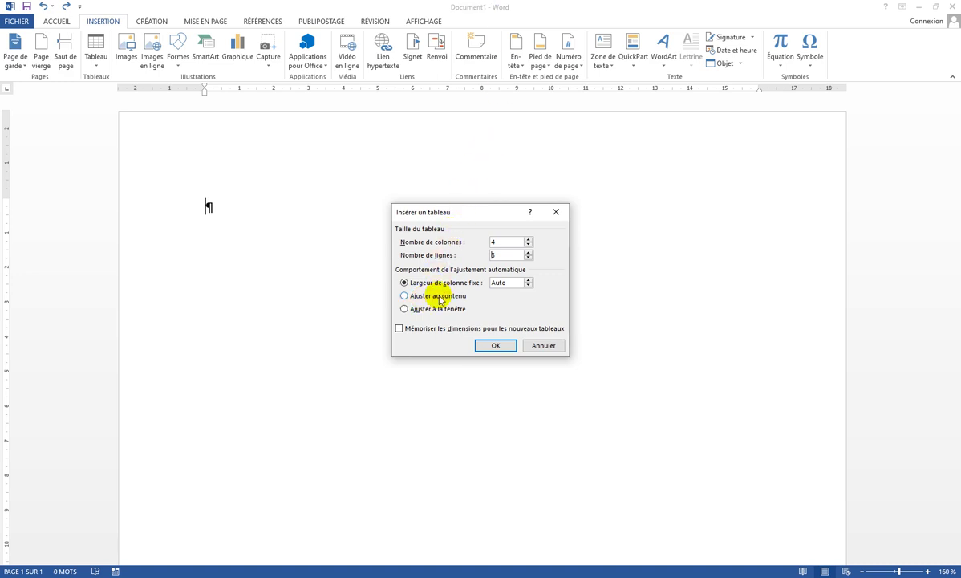
left_click(438, 296)
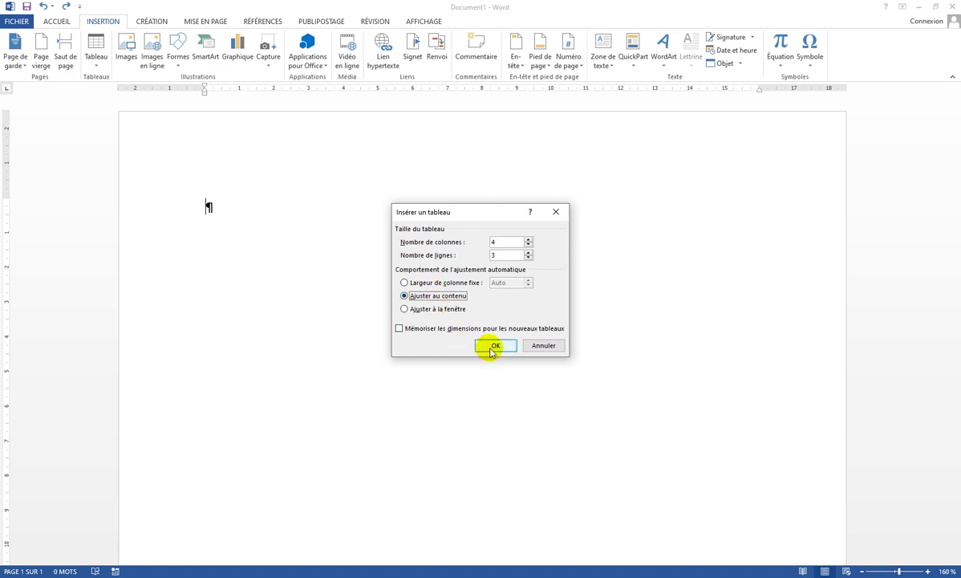
left_click(493, 349)
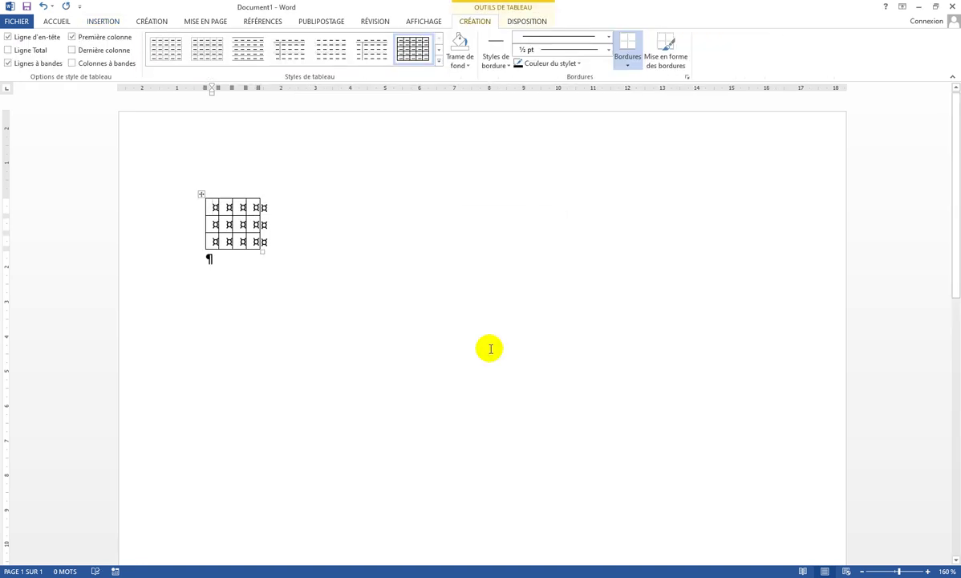
key("ctrl+z")
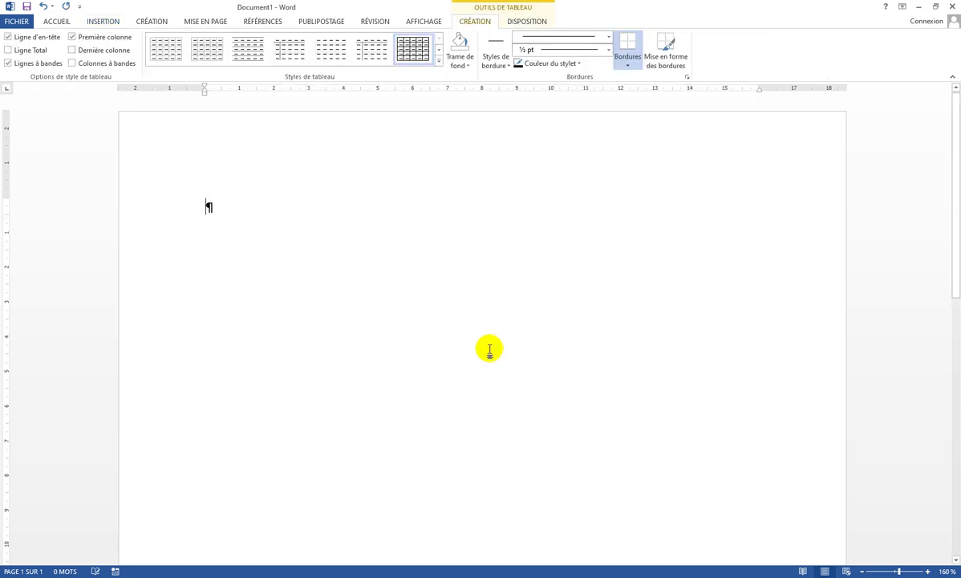
Insert a table with 4 columns, 3 rows and automatic fixed column width through the table settings.
left_click(112, 21)
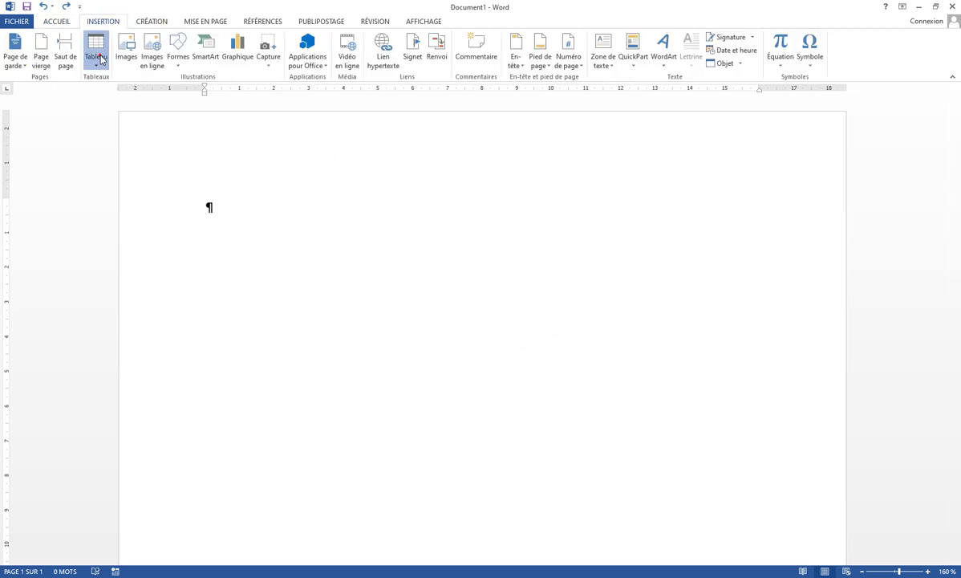
left_click(96, 50)
left_click(114, 182)
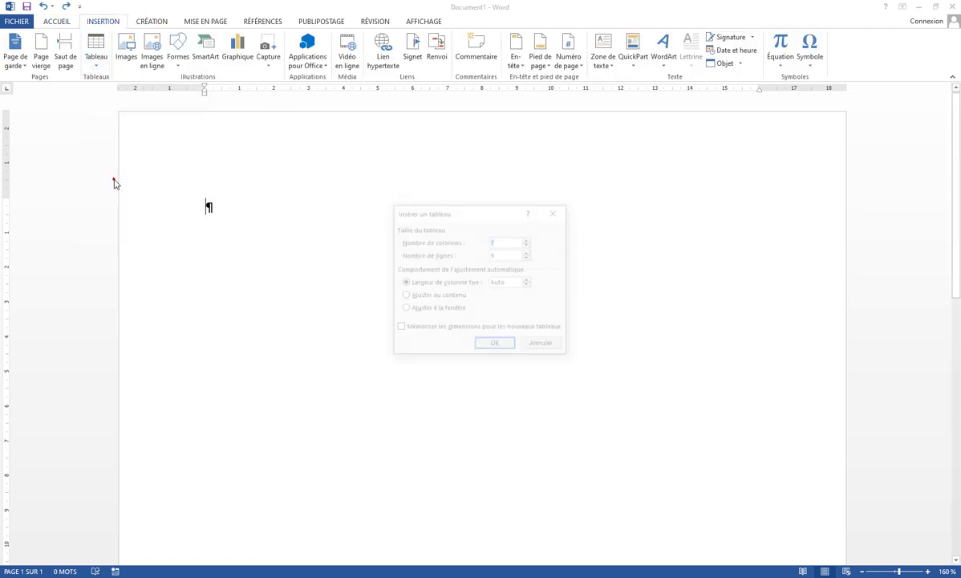
left_click(528, 253)
left_click(528, 240)
left_click(528, 243)
left_click(528, 244)
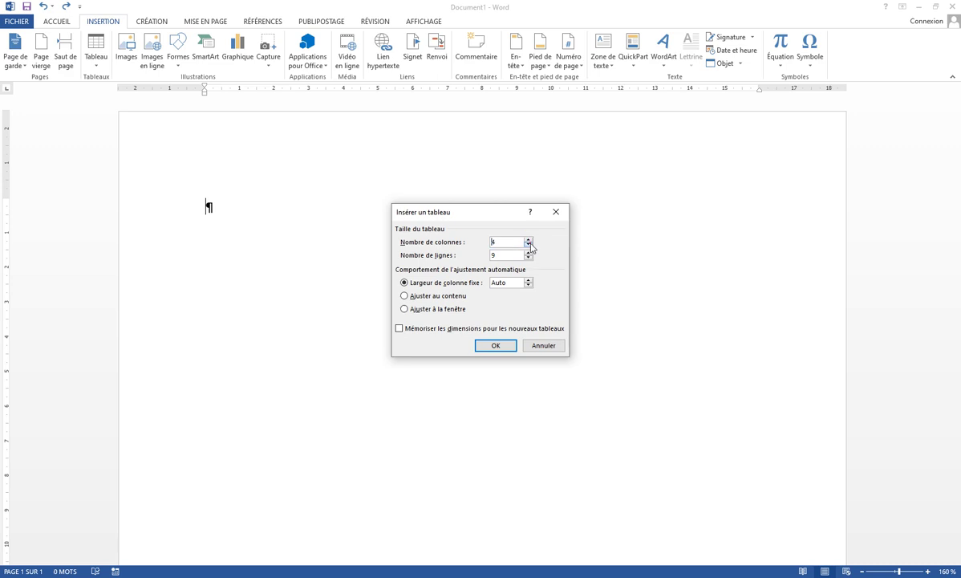
left_click(528, 244)
left_click(528, 257)
left_click(528, 257)
left_click(528, 257)
left_click(528, 258)
left_click(423, 309)
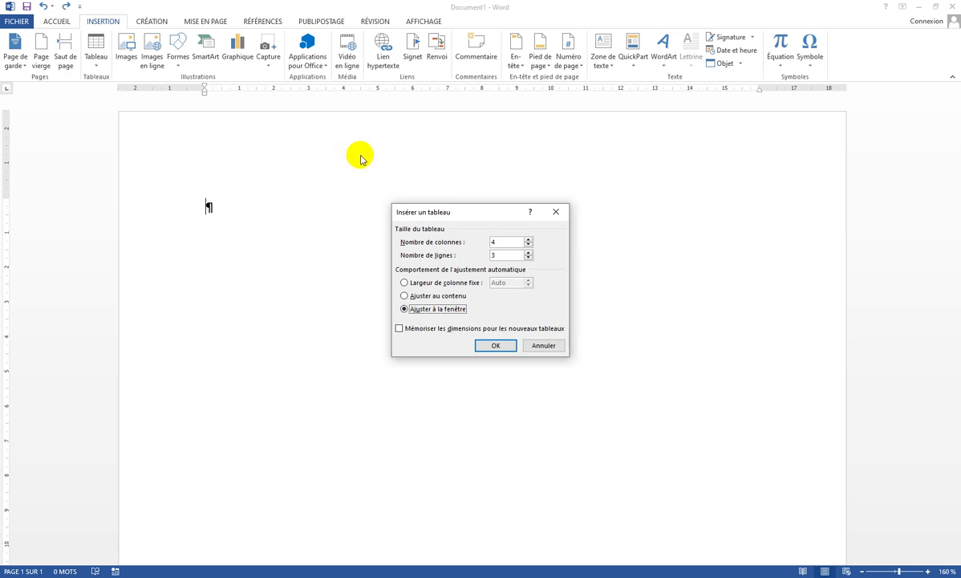
left_click(465, 284)
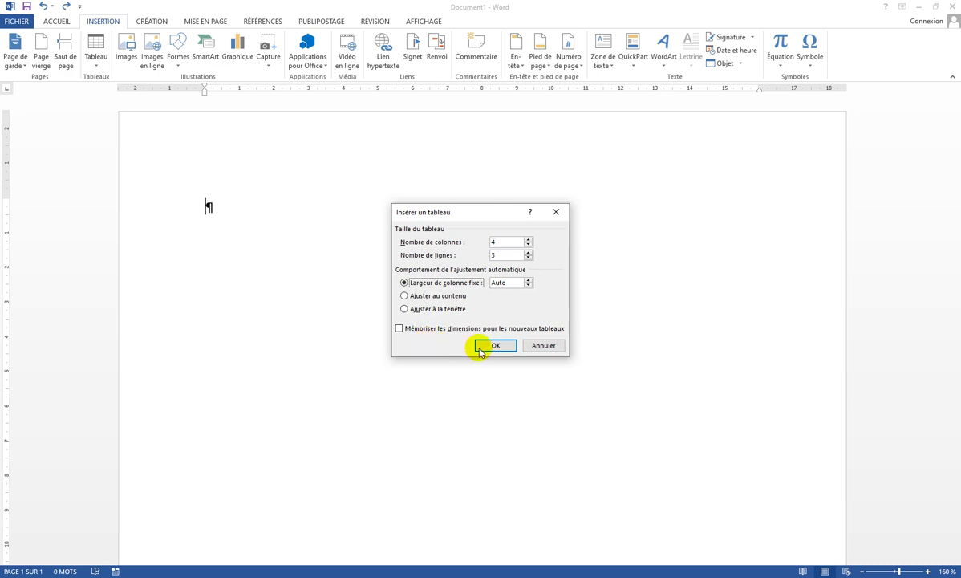
left_click(486, 346)
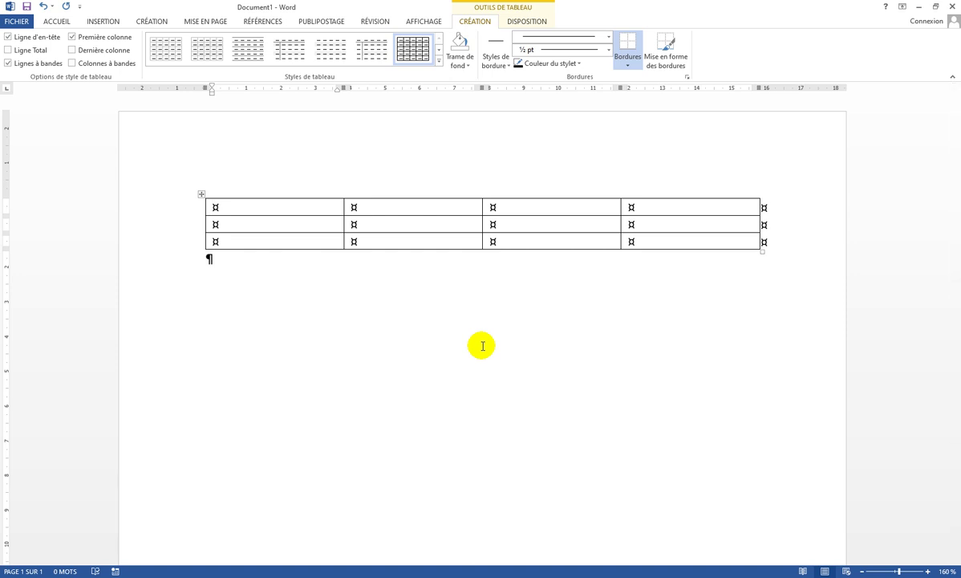
Fill the first row from the second column with the headings Mathématique, Français and Sport.
left_click(388, 208)
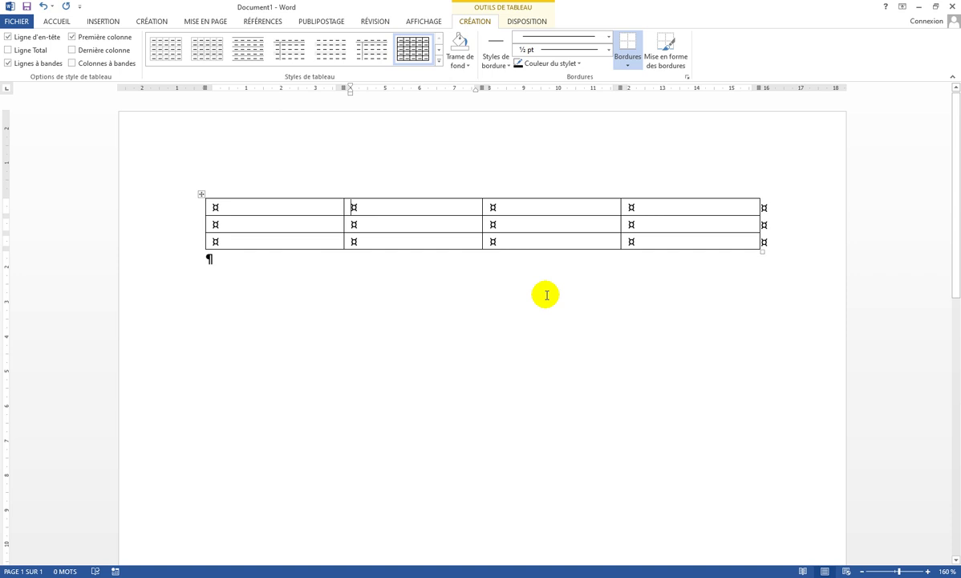
type("Ma")
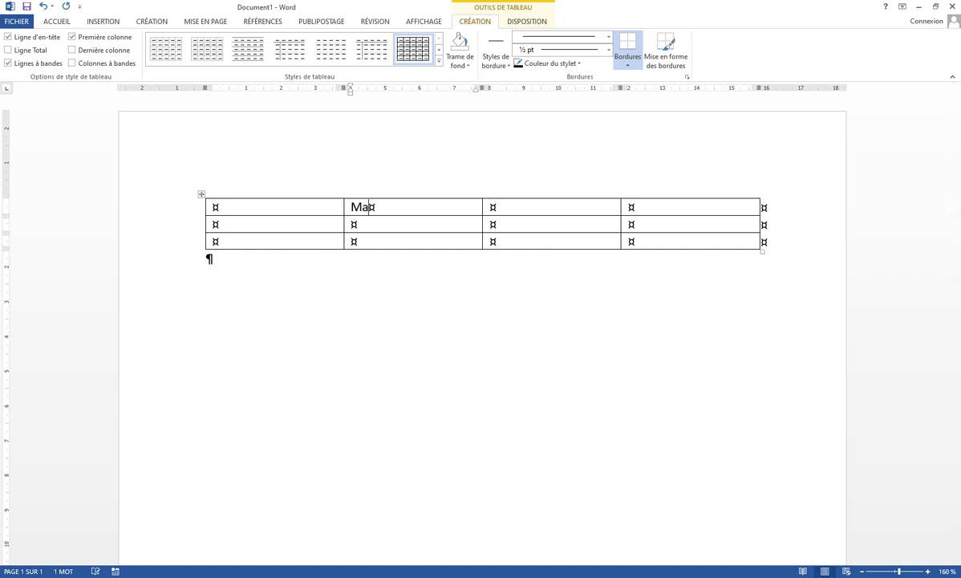
type("thématique")
key("Tab")
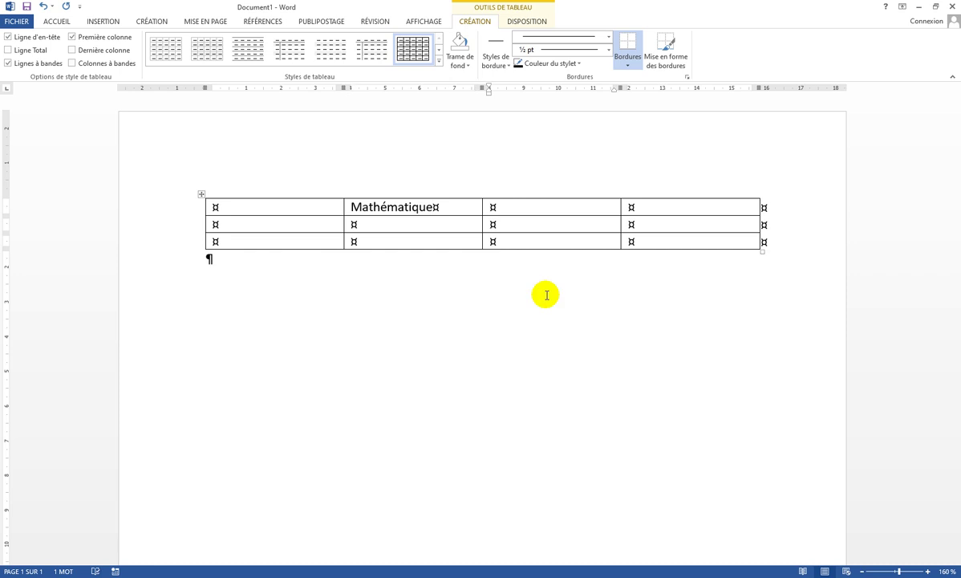
type("Fran")
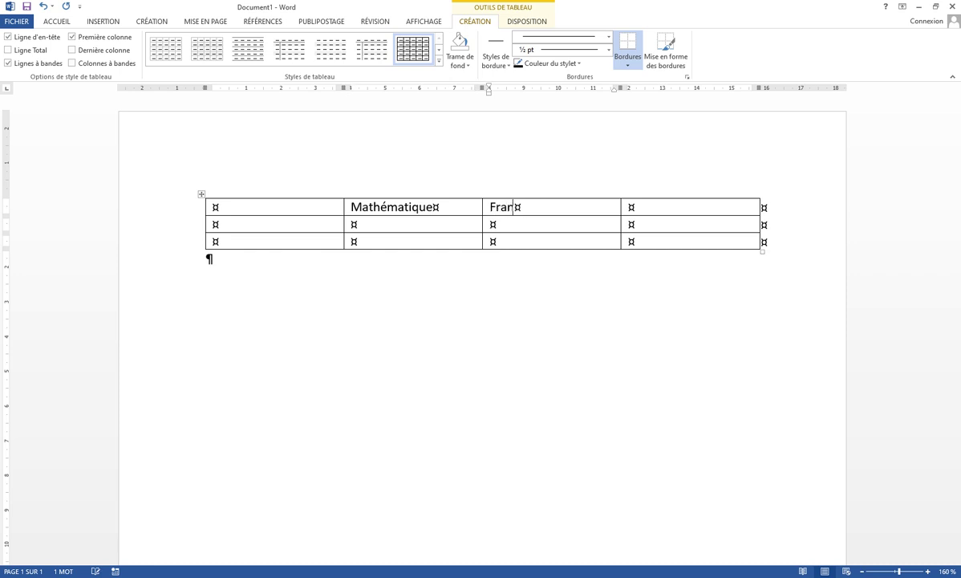
type("çais")
key("Tab")
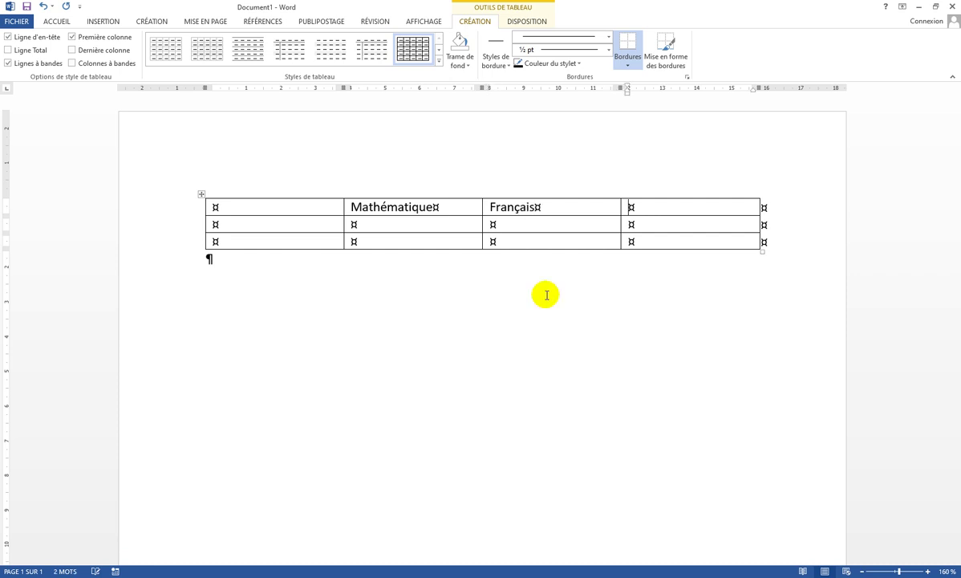
type("Sport")
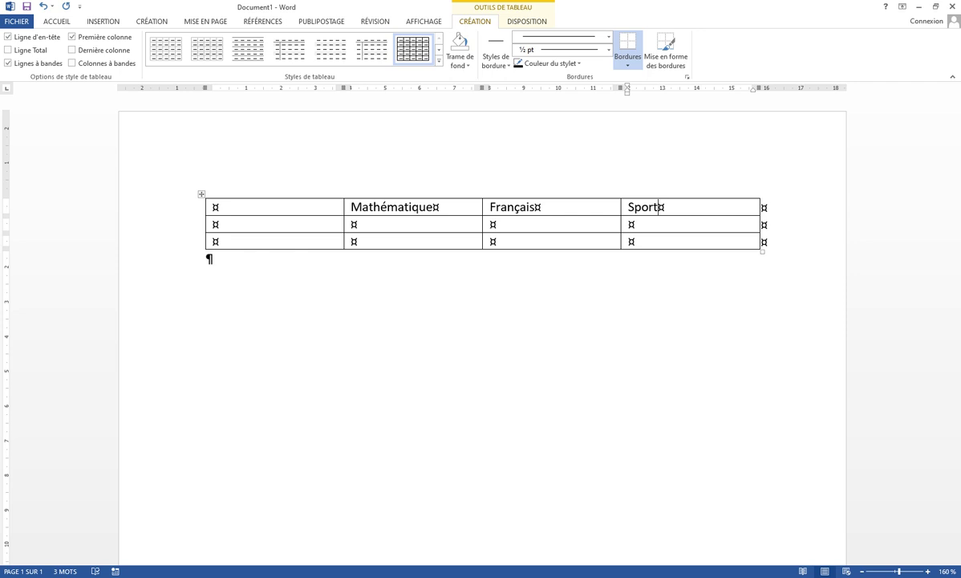
key("Tab")
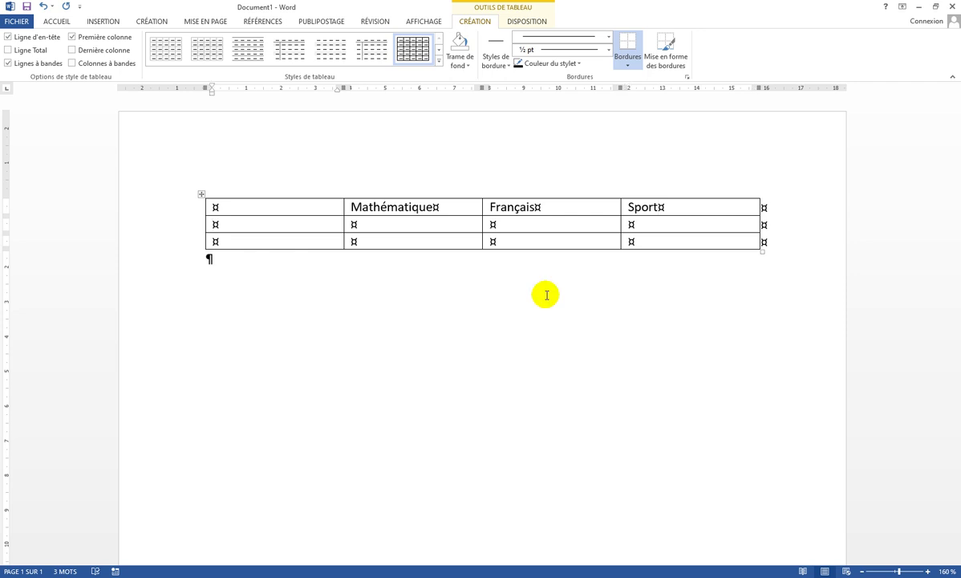
Enter a person's first name in the first column of each of the second and third rows.
type("Pierre")
key("Tab")
key("Down")
key("Left")
type("Marie")
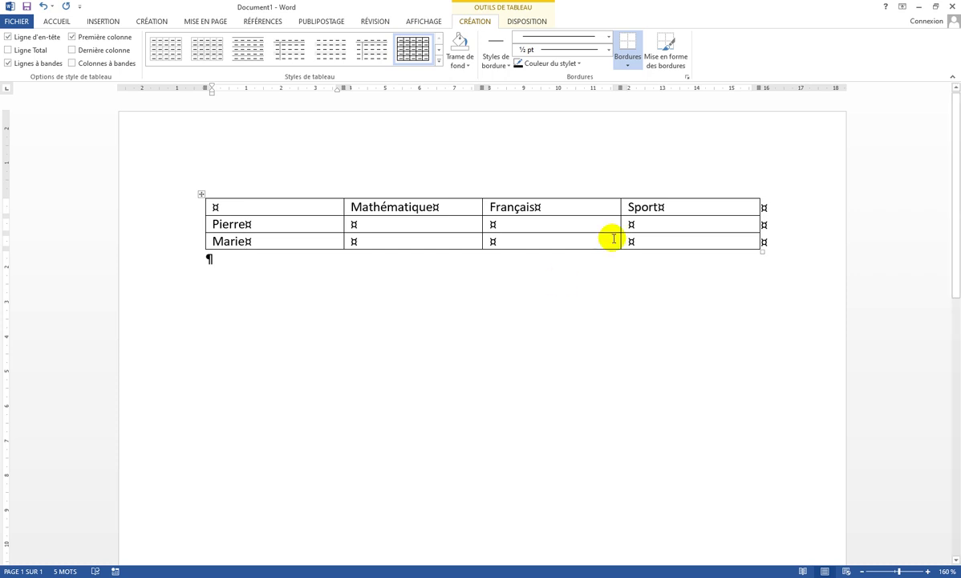
Insert an empty row above the last row of the table, and undo it.
left_click(250, 241)
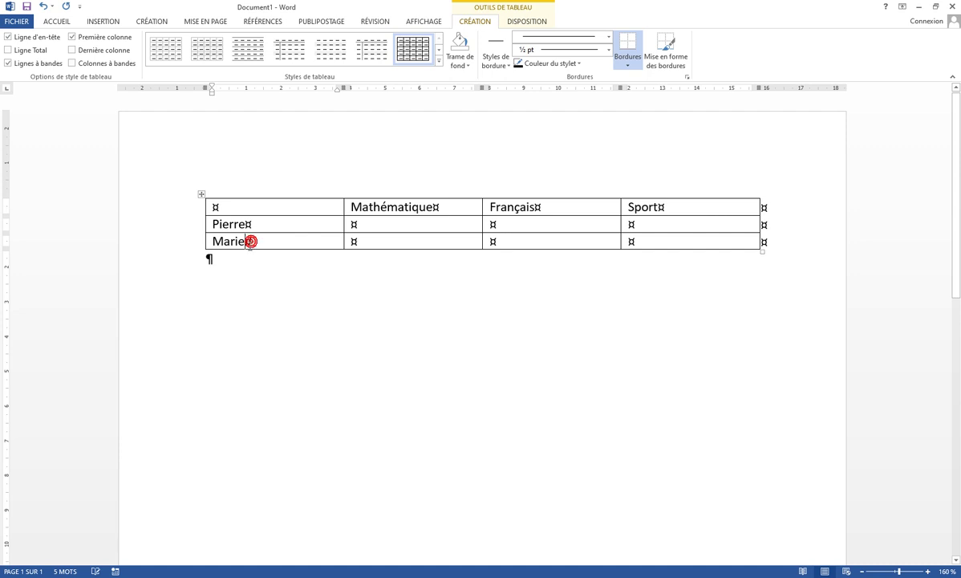
left_click(523, 22)
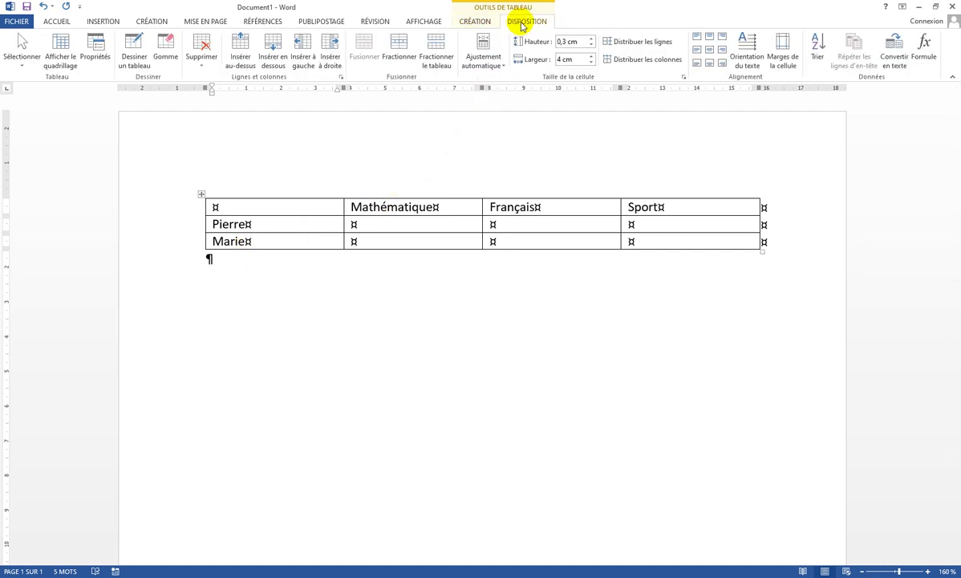
left_click(242, 66)
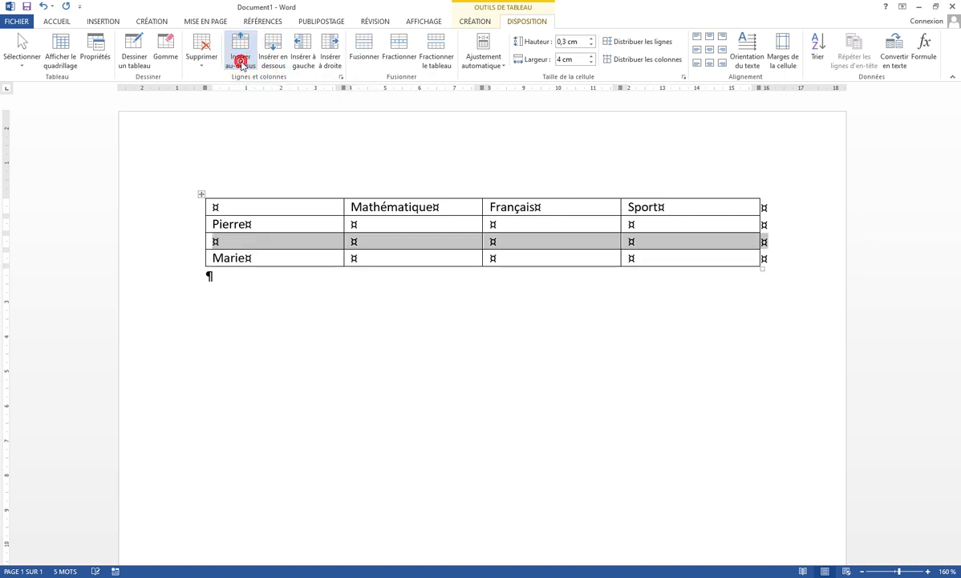
key("ctrl+z")
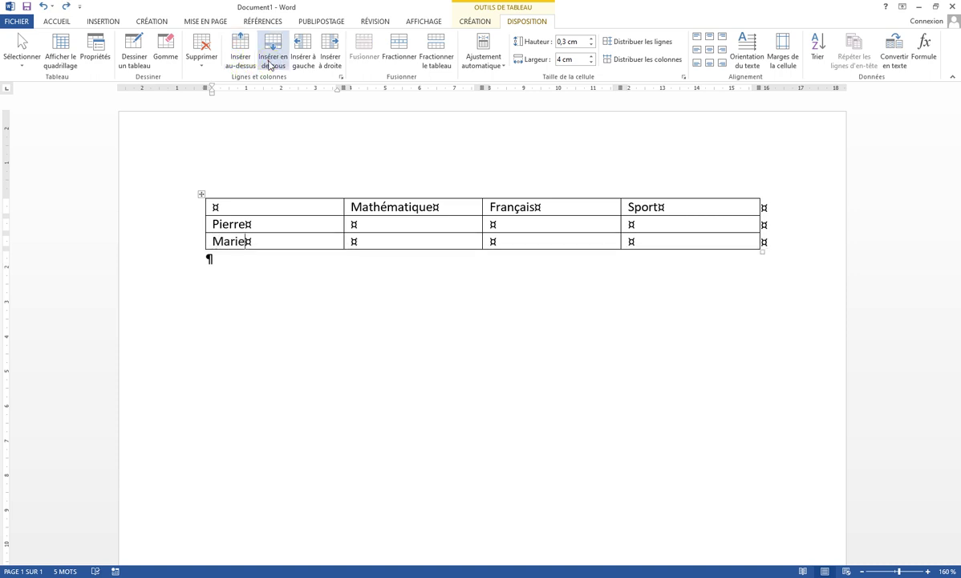
Insert an empty row below the last row of the table, and undo it.
left_click(273, 63)
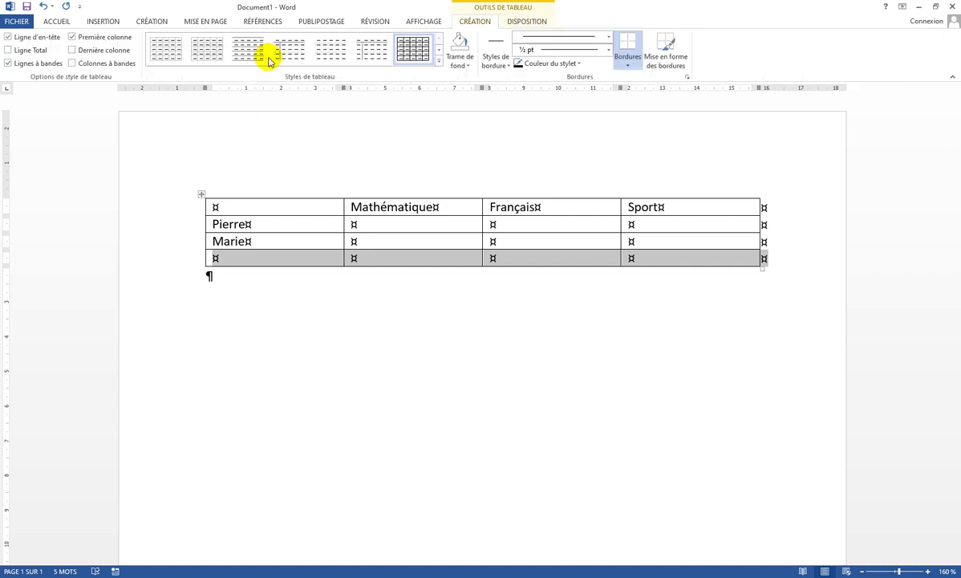
left_click(242, 257)
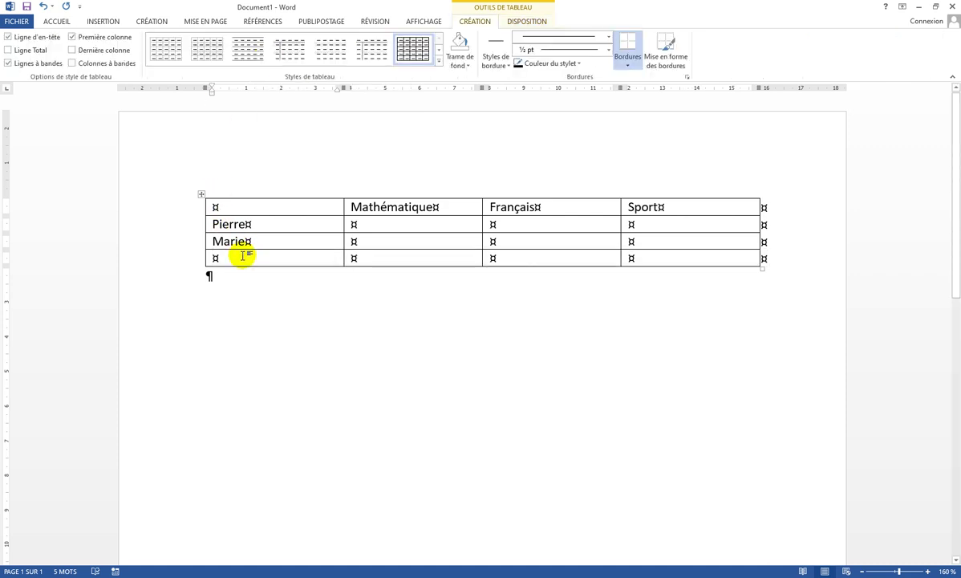
key("ctrl+z")
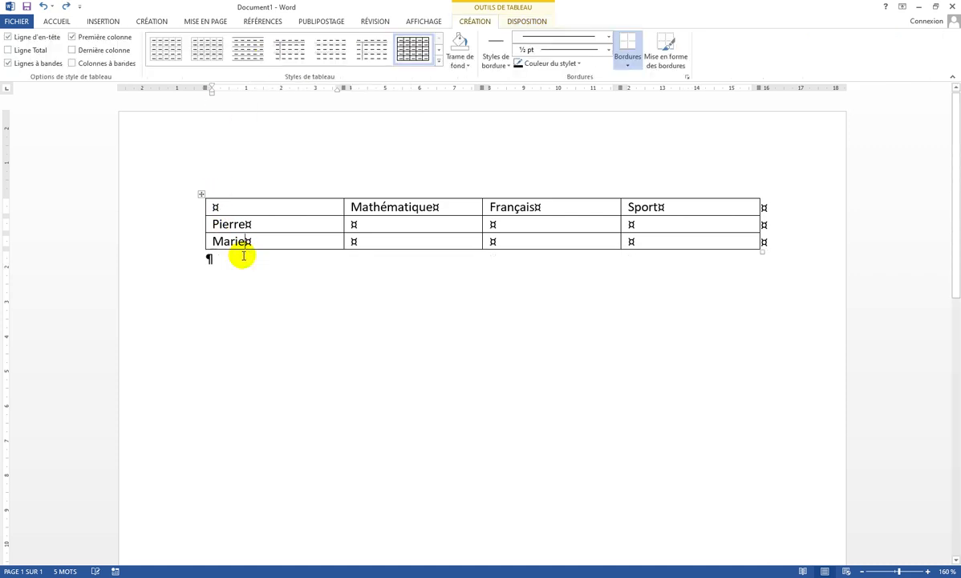
Append a row at the end of the table from its last cell and enter a third first name in its first column.
left_click(651, 239)
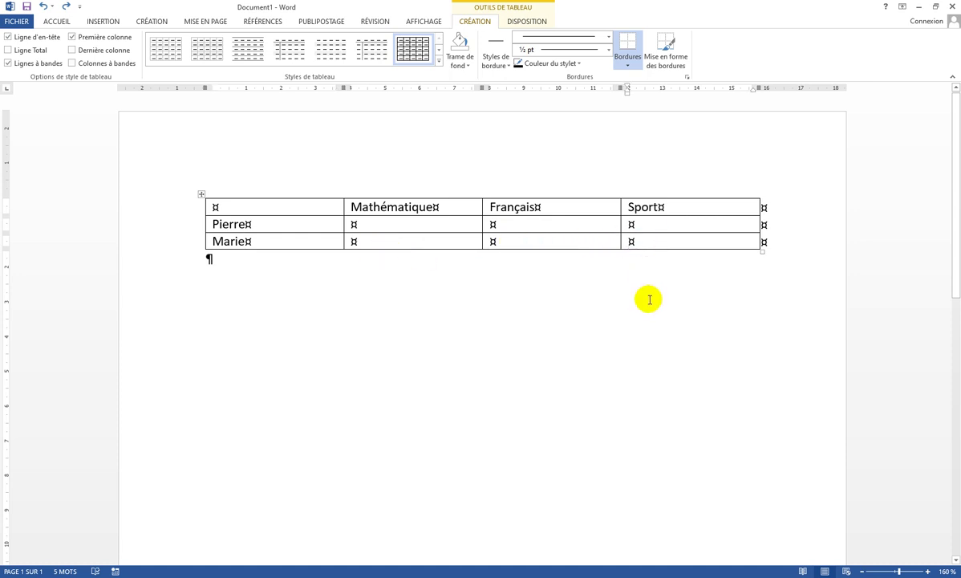
key("Tab")
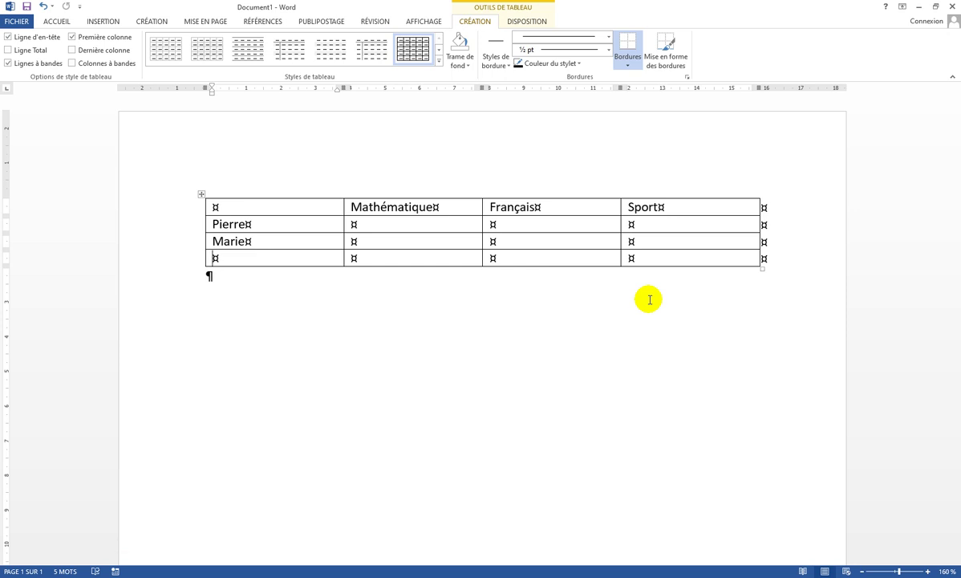
type("Fra")
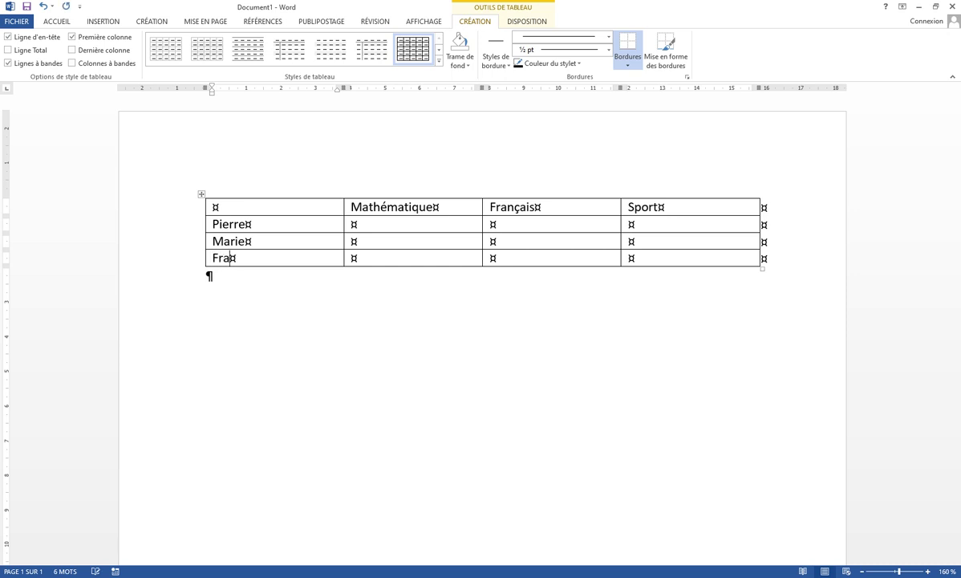
type("nçoise")
Append another empty row by advancing past the last cell of the fourth row, and undo it.
key("Tab")
key("Tab")
key("Tab")
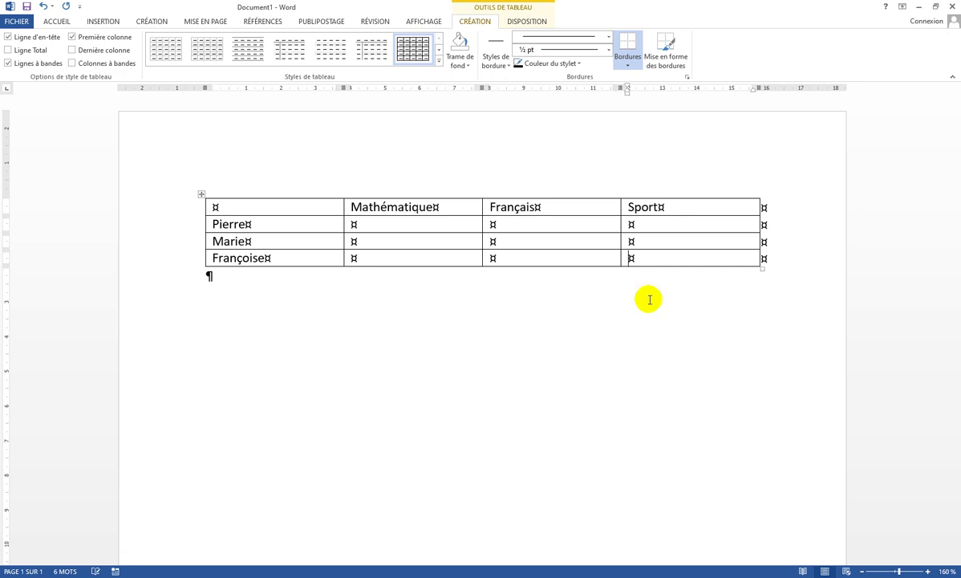
key("Tab")
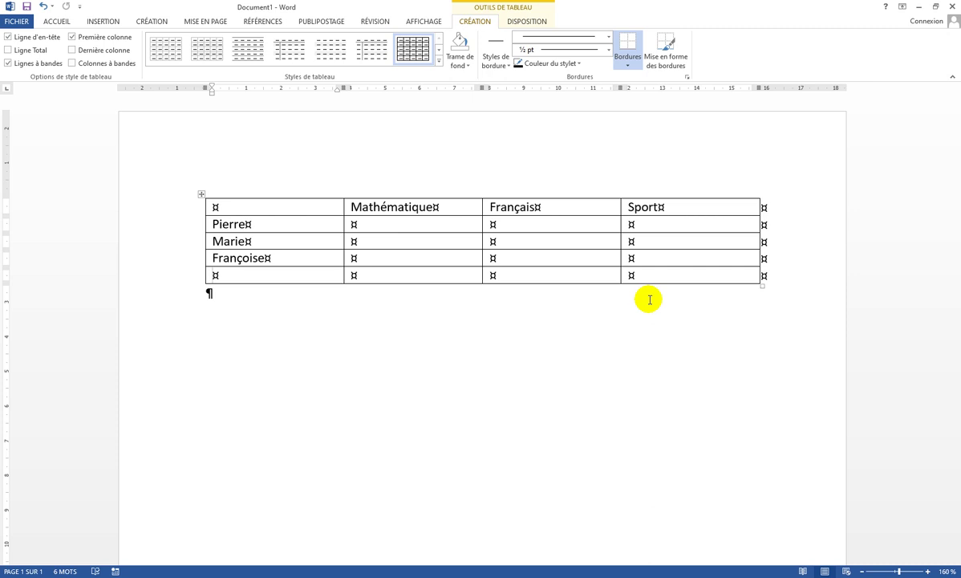
key("ctrl+z")
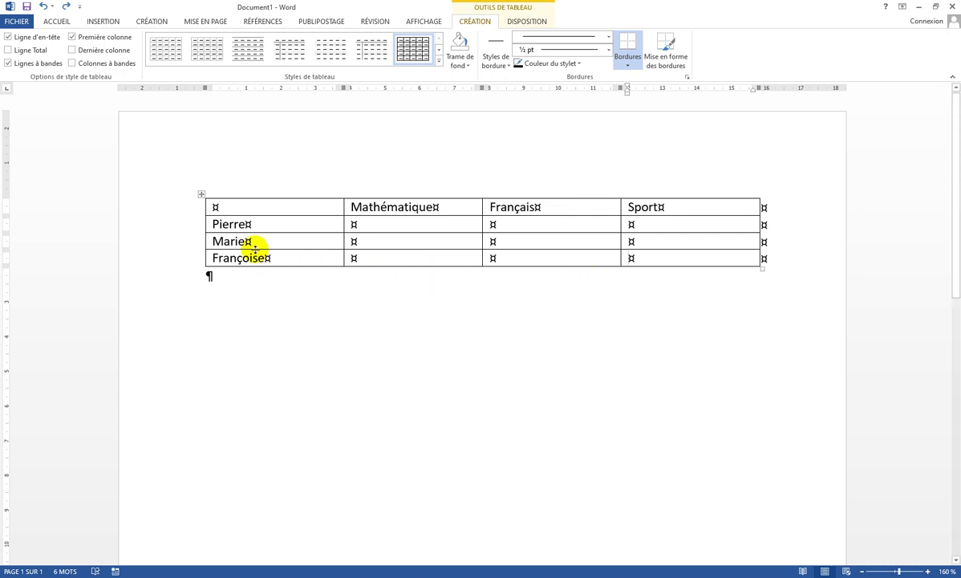
Insert four empty rows between the third row and the last row of the table.
mouse_move(200, 250)
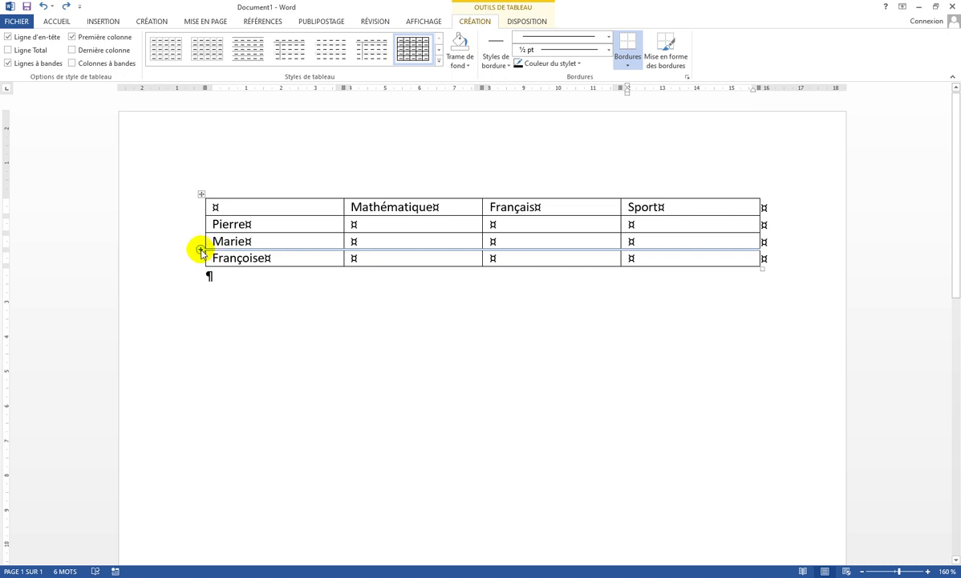
left_click(200, 250)
left_click(201, 250)
left_click(200, 250)
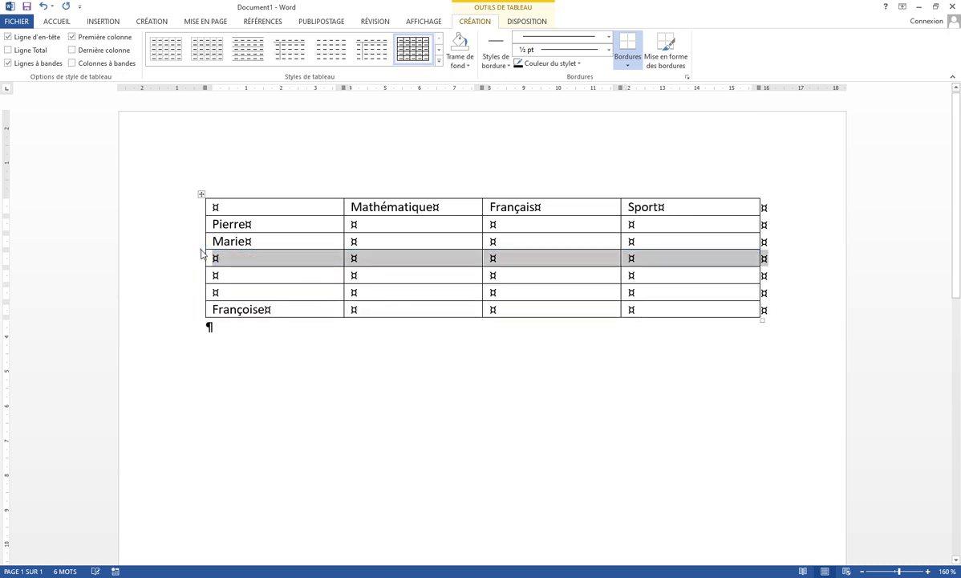
left_click(201, 250)
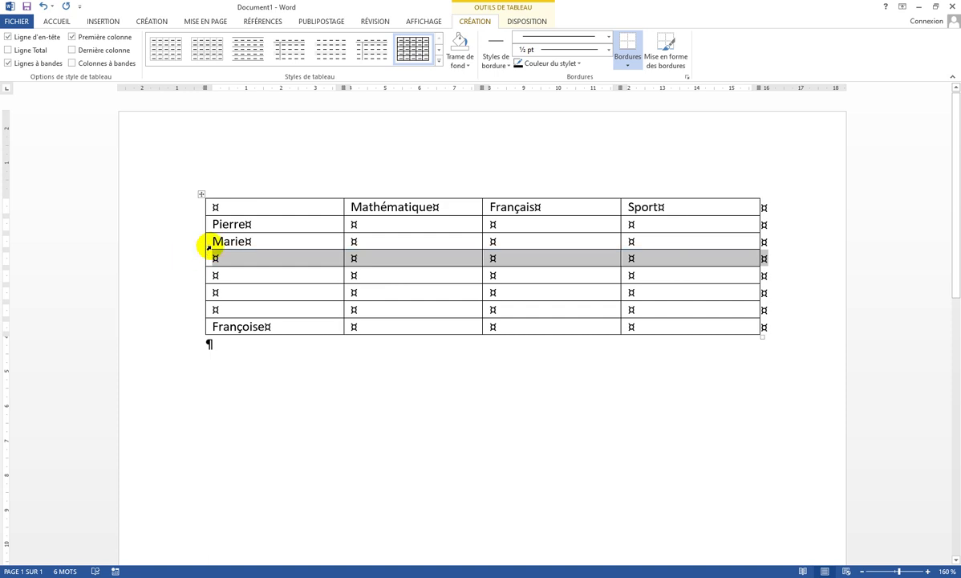
Insert two empty columns between the first column and the Mathématique column.
left_click(347, 207)
left_click(356, 271)
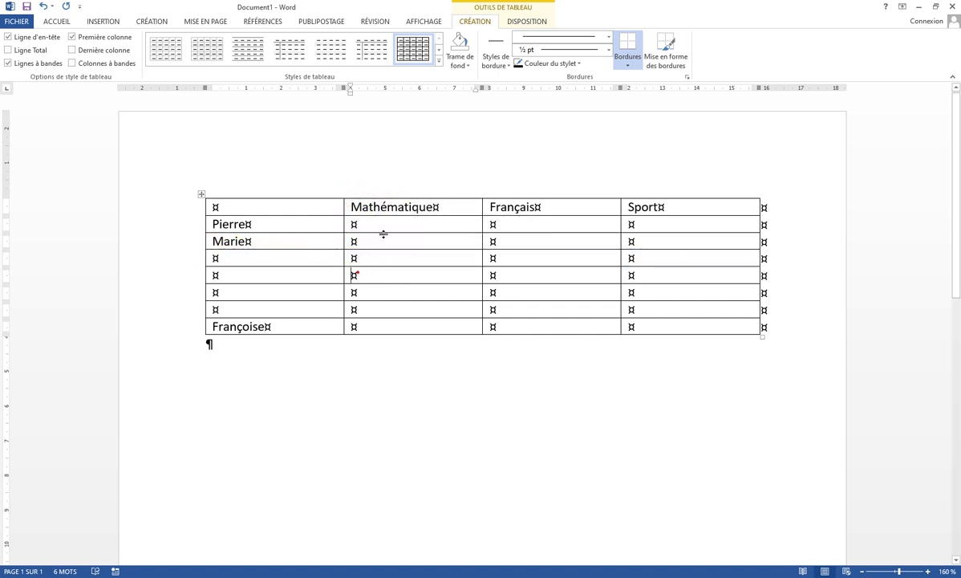
left_click(343, 195)
left_click(416, 194)
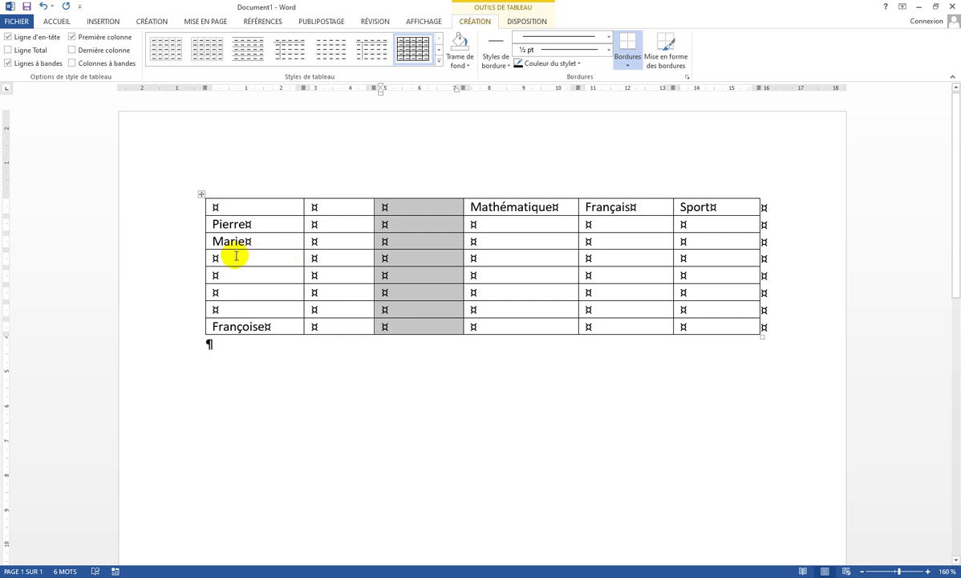
Delete the first empty row below the third row, and the three remaining empty rows together.
left_click(154, 260)
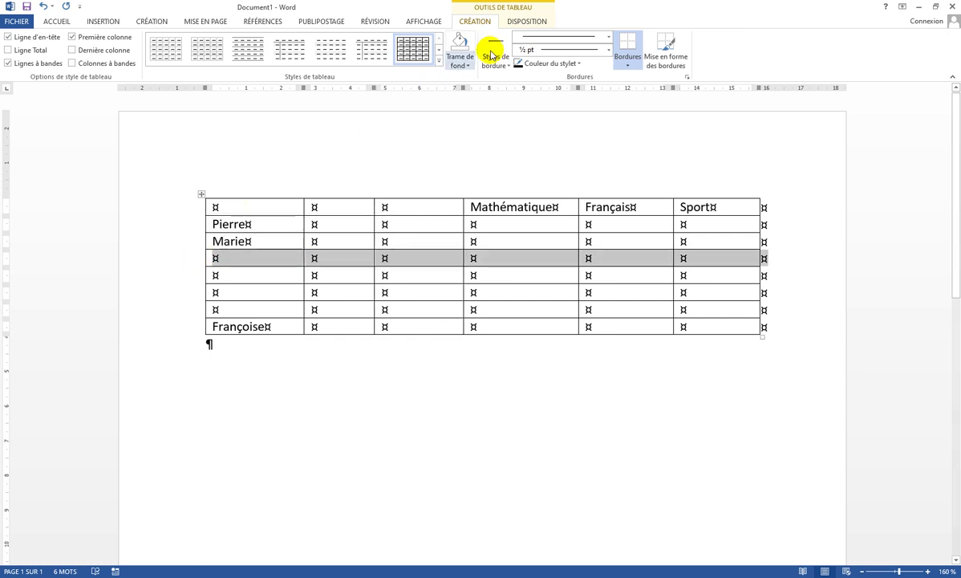
left_click(522, 24)
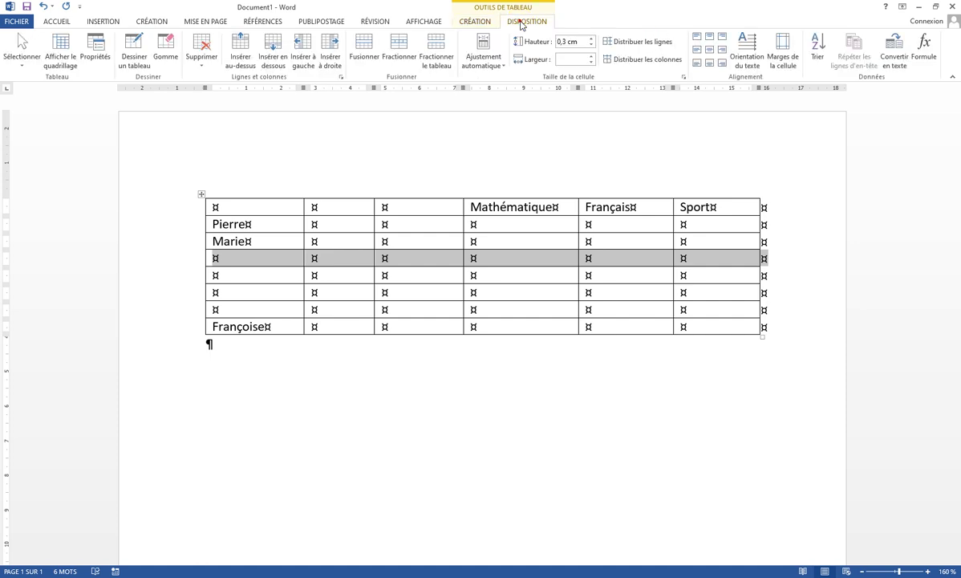
left_click(204, 68)
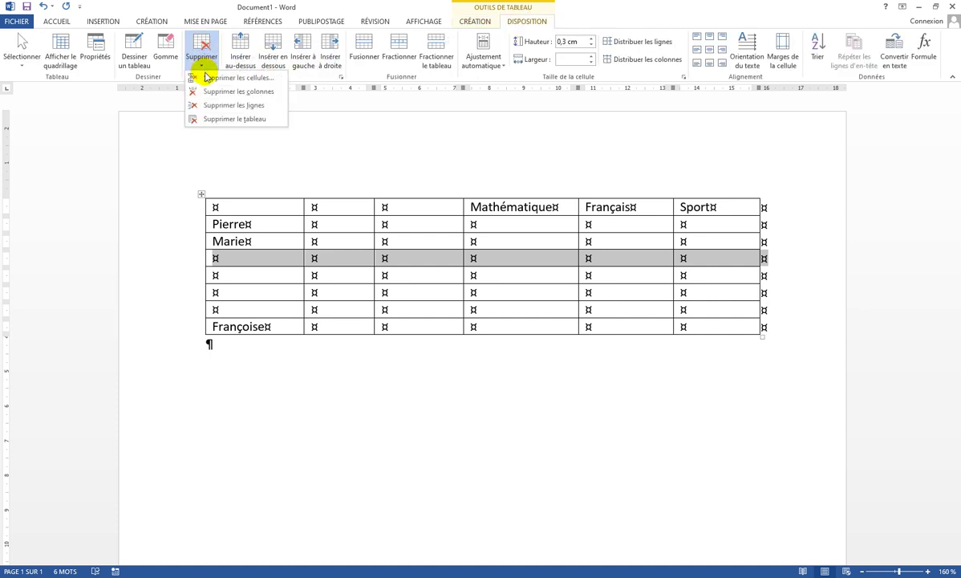
left_click(214, 108)
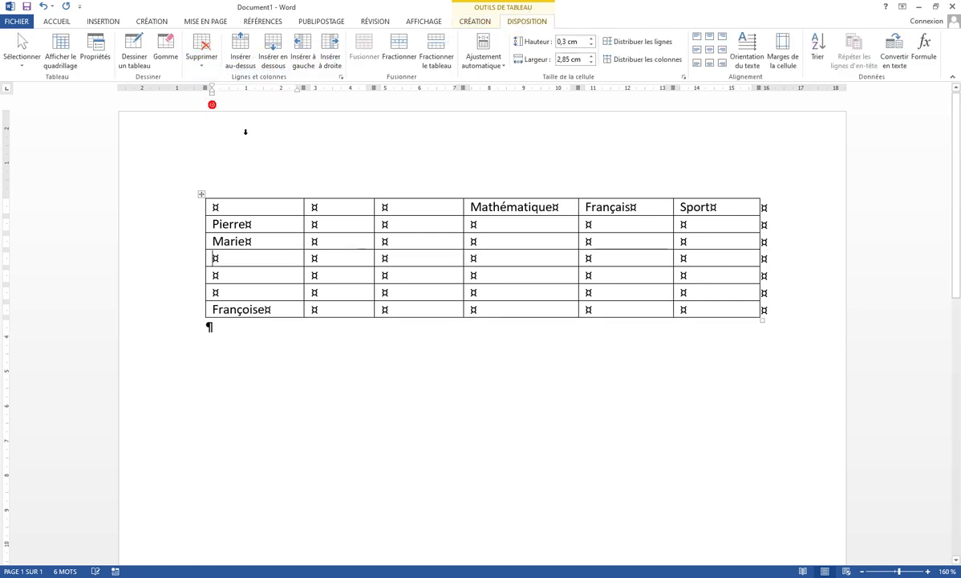
left_click_drag(152, 257, 150, 294)
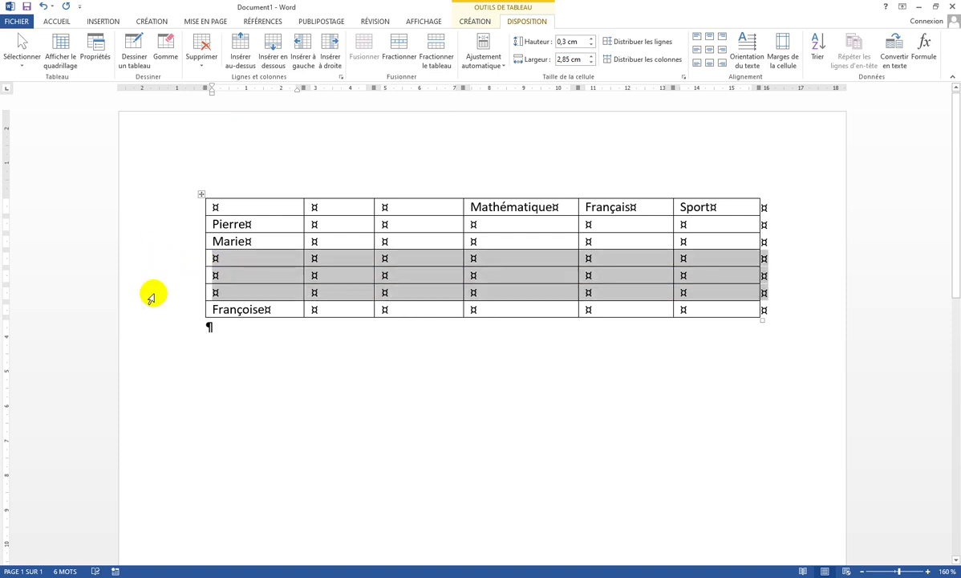
left_click(198, 68)
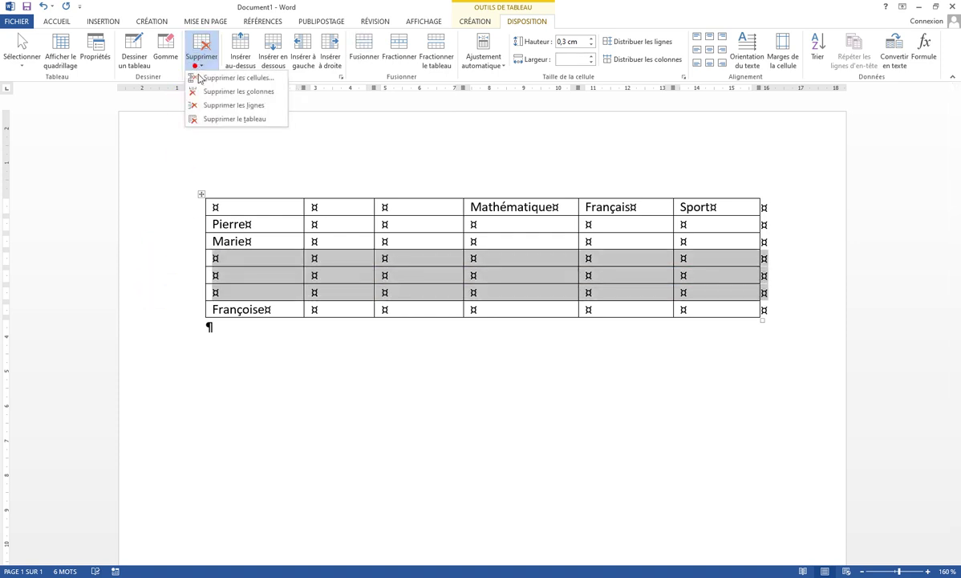
left_click(207, 104)
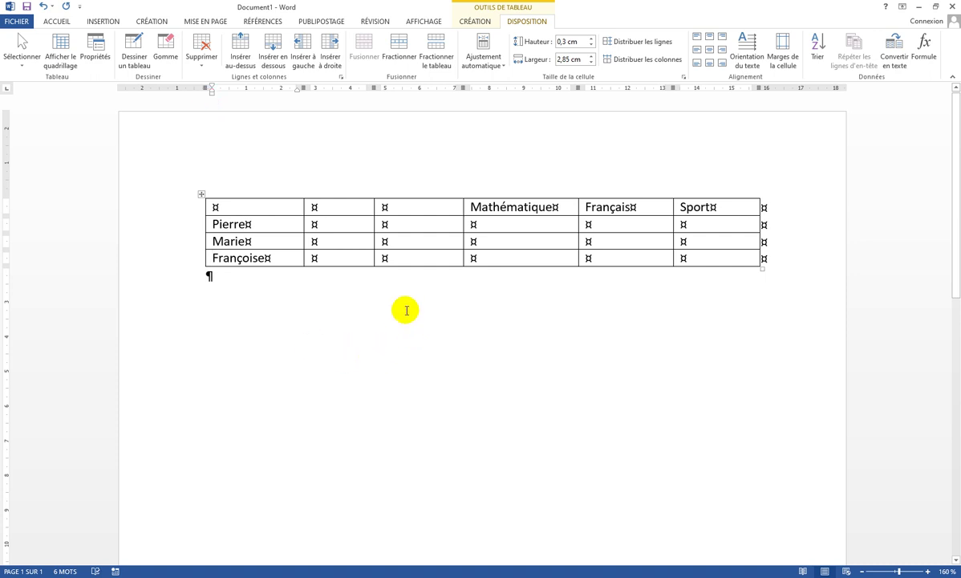
Delete the two empty columns before the Mathématique column together.
left_click(332, 195)
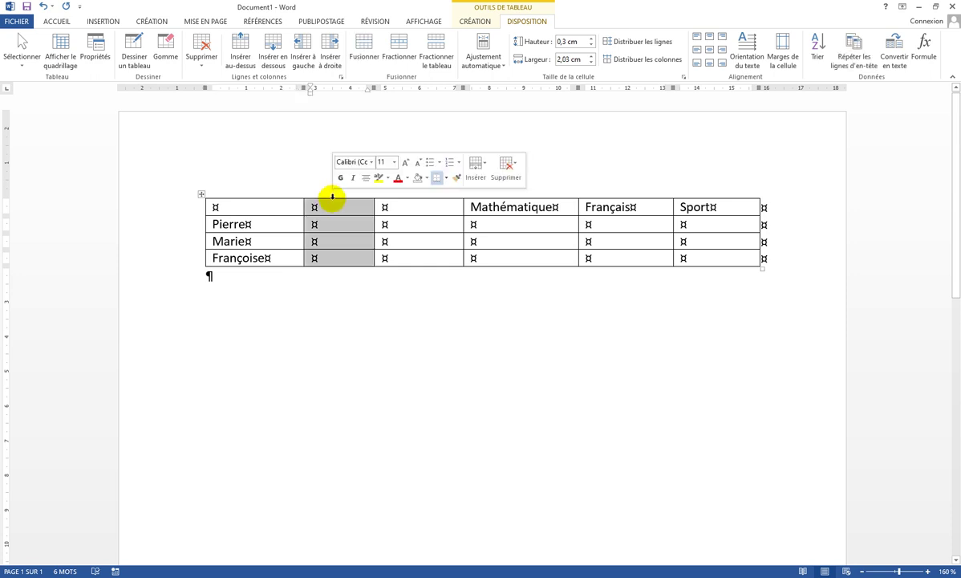
left_click_drag(332, 195, 391, 190)
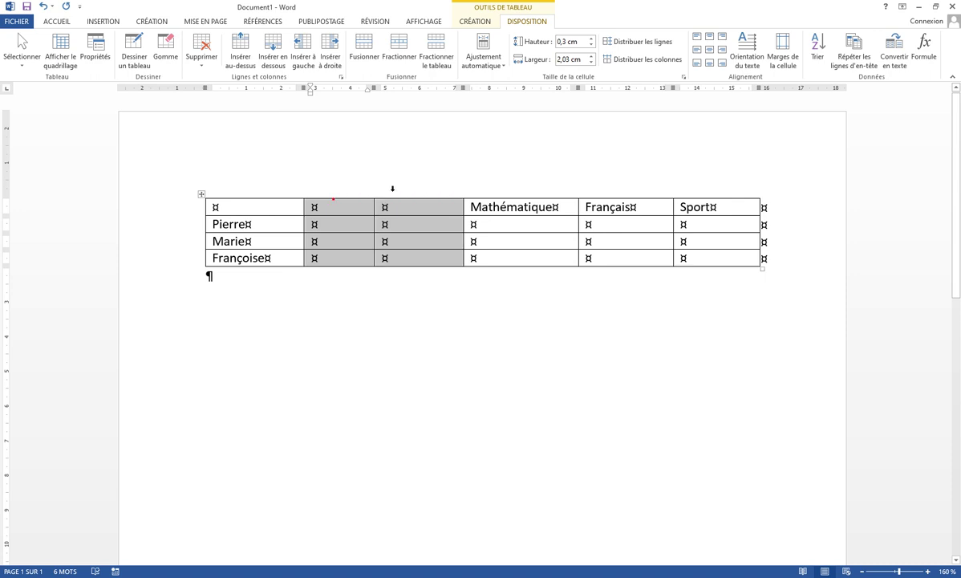
left_click(211, 67)
left_click(213, 93)
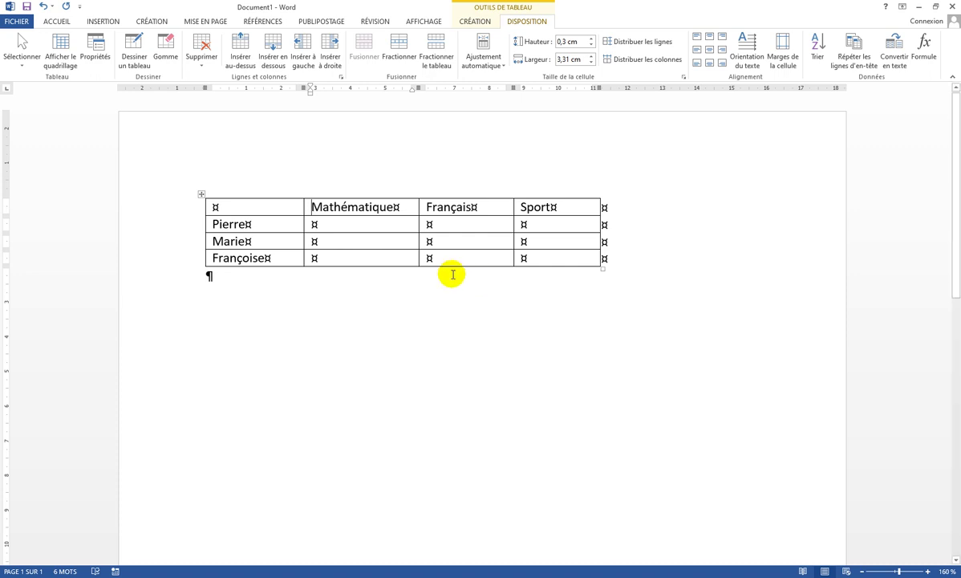
Insert three empty rows above the last row of the table, and delete them together.
left_click(200, 251)
left_click(200, 251)
left_click(200, 251)
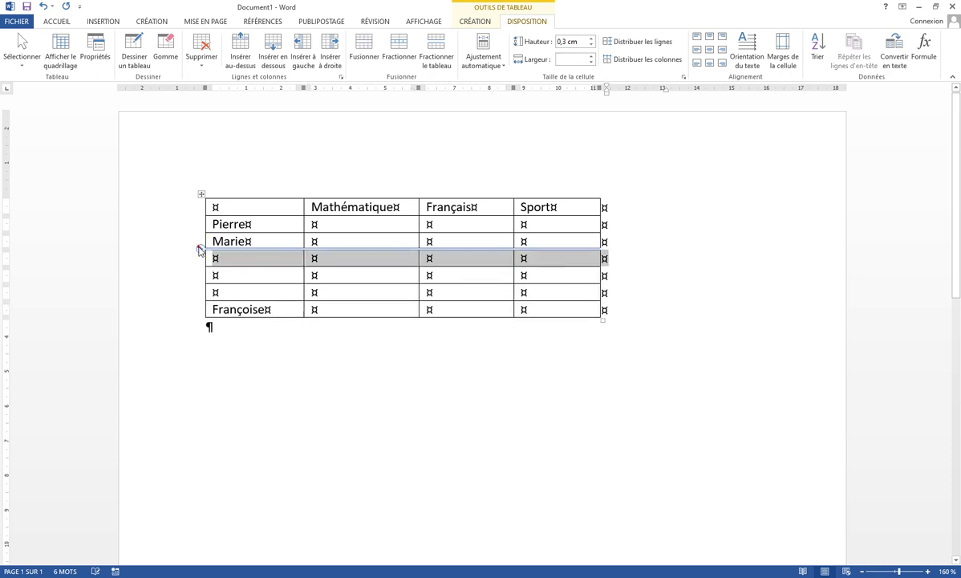
left_click_drag(160, 257, 159, 297)
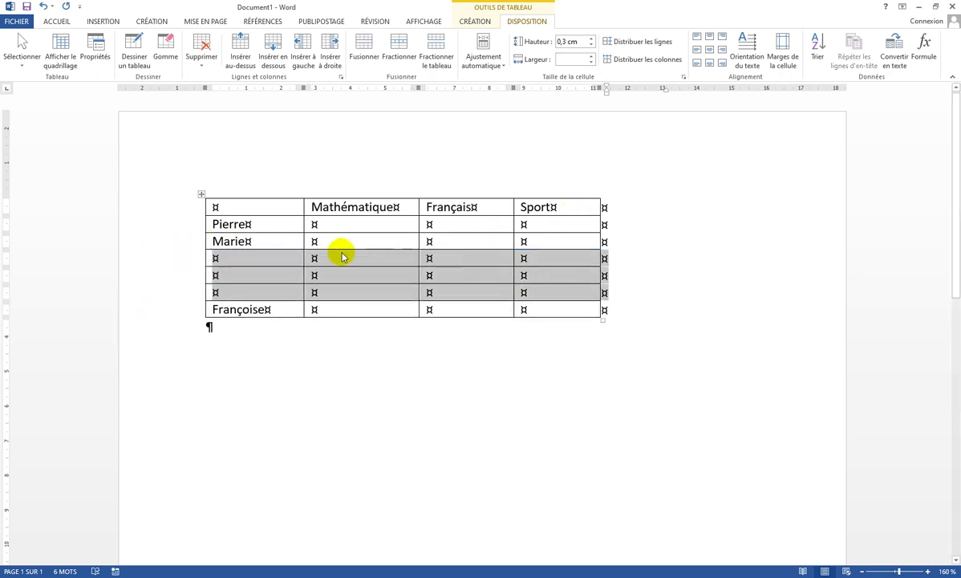
right_click(174, 278)
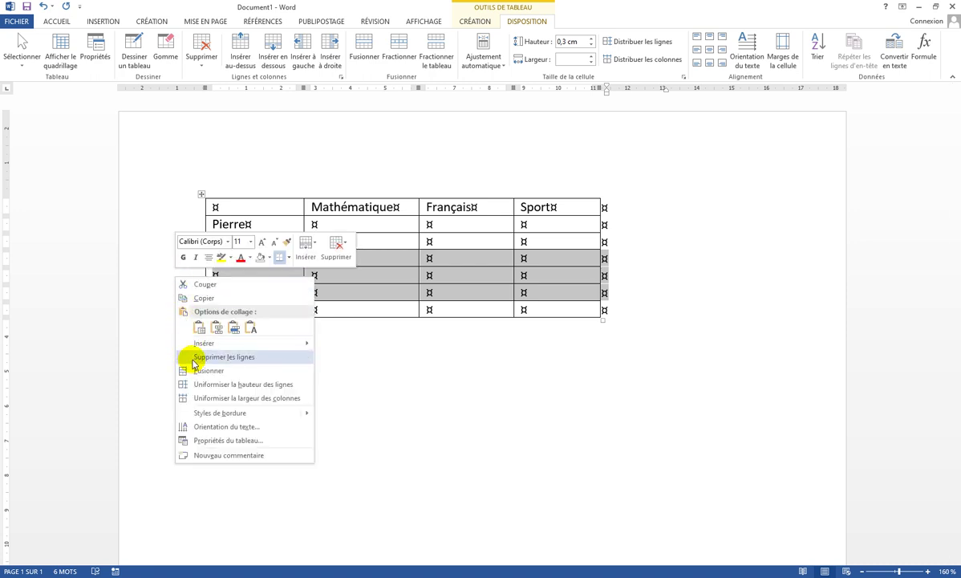
left_click(217, 356)
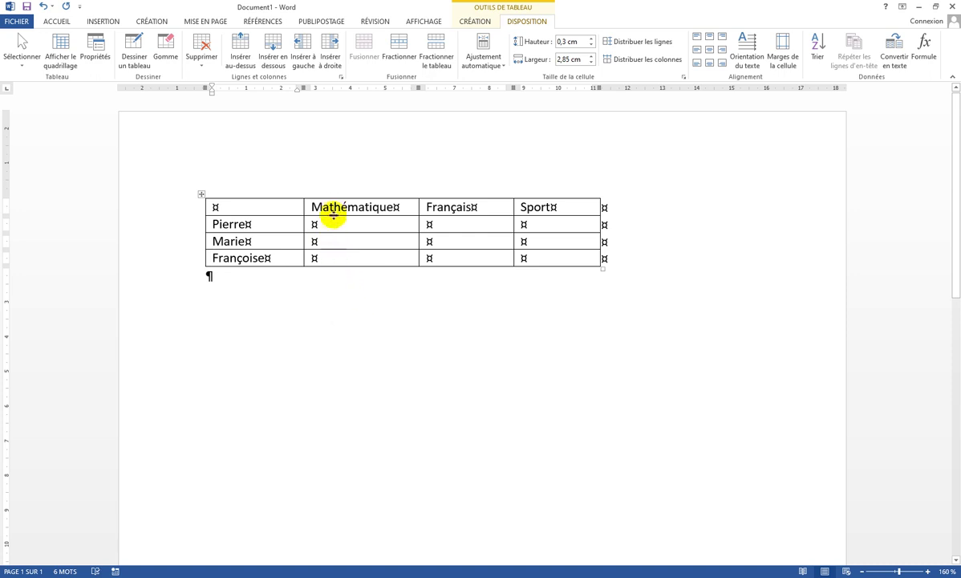
Insert two empty columns before the Mathématique column, and delete them together.
left_click(305, 193)
left_click(303, 193)
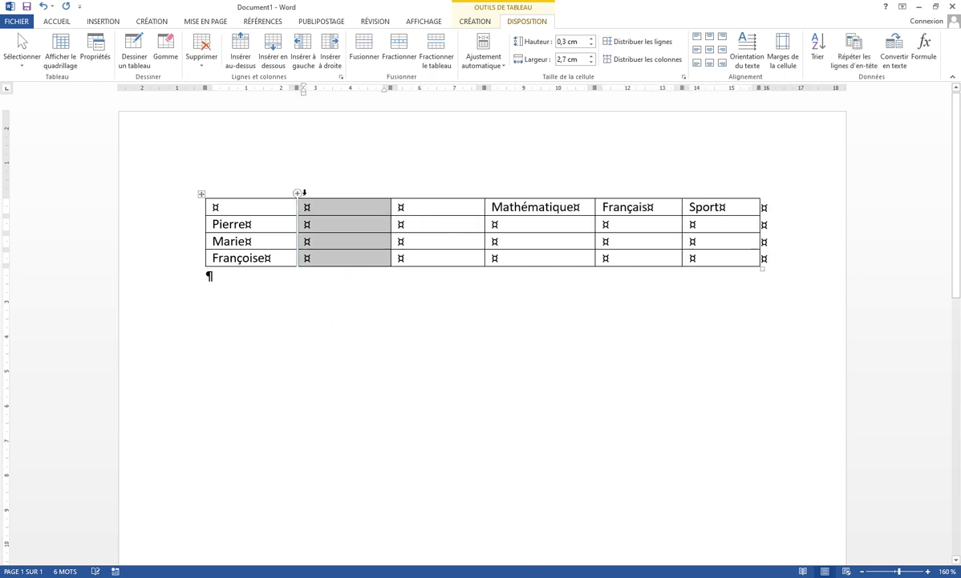
left_click_drag(373, 199, 399, 204)
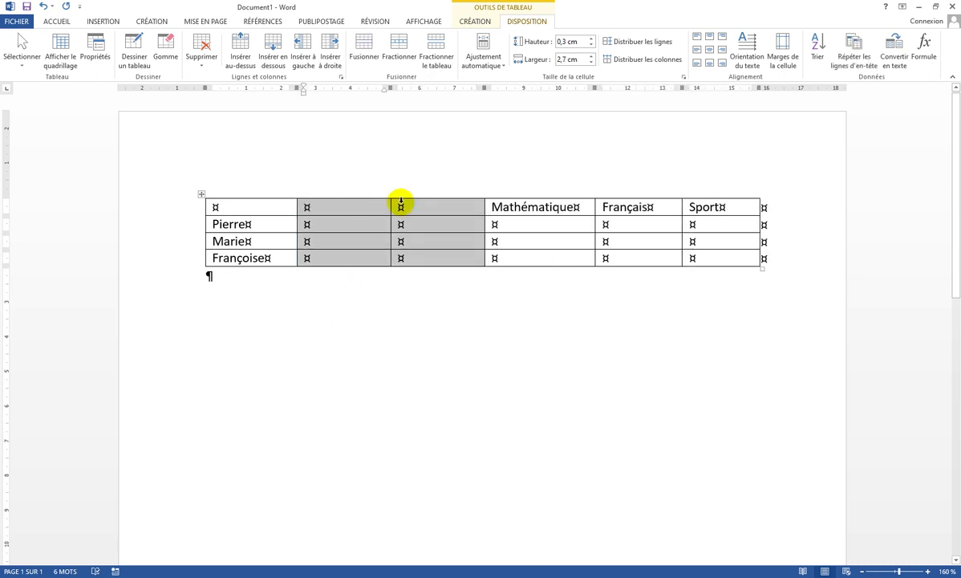
right_click(401, 205)
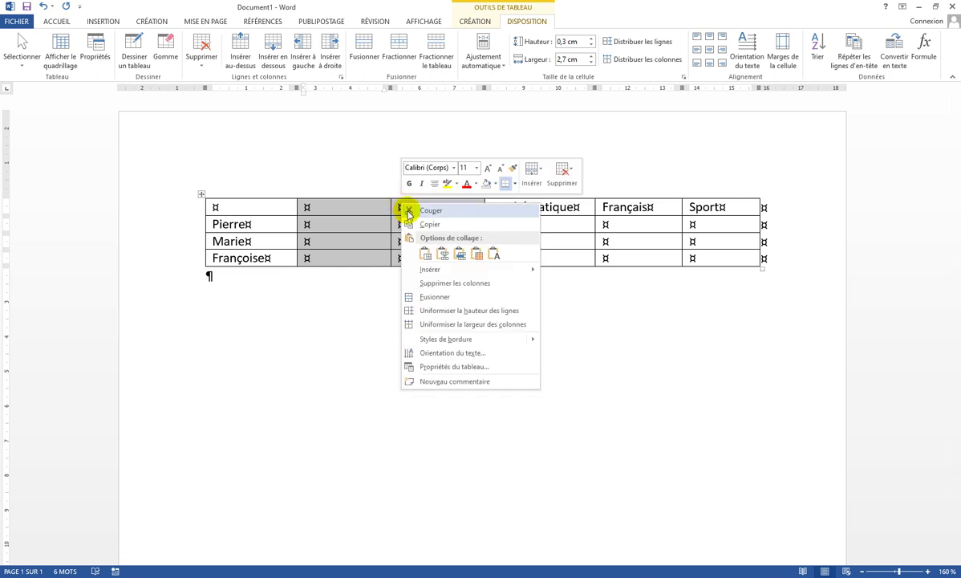
left_click(443, 283)
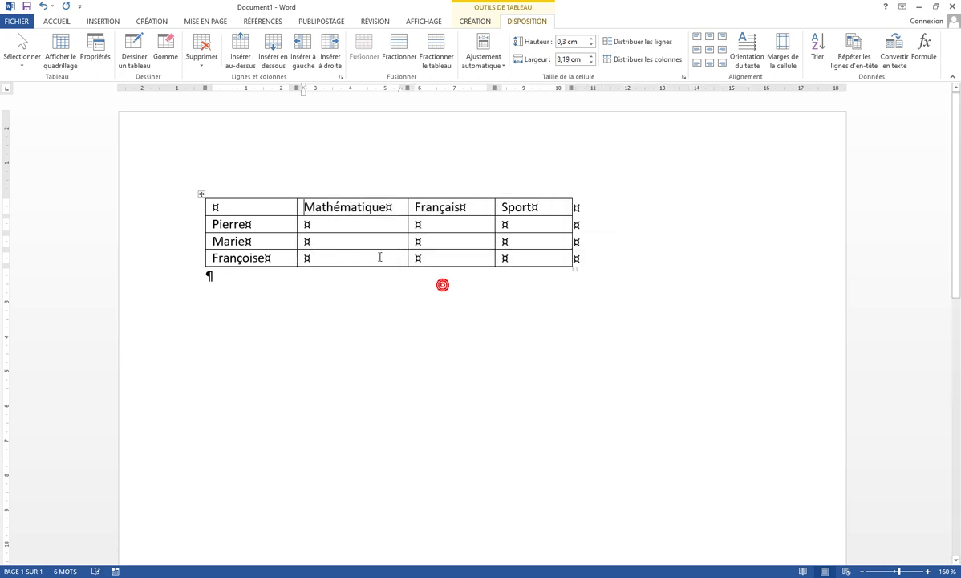